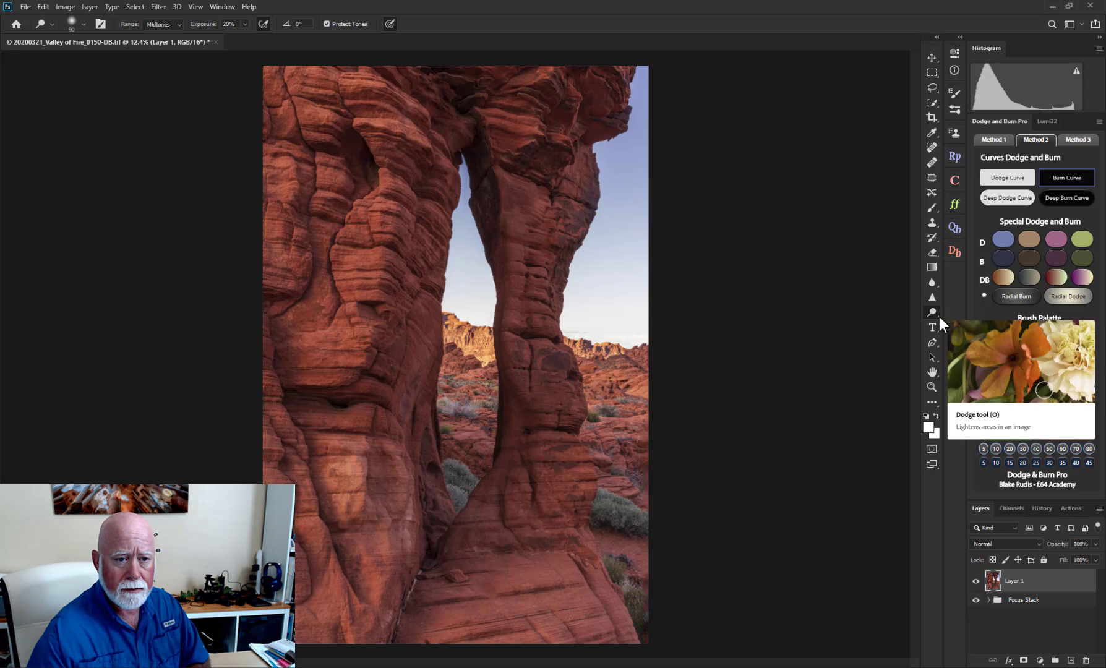
Step: Switch from the Dodge tool to the Burn tool and back to the Dodge tool
{"action": "right_click", "coordinate": [938, 317]}
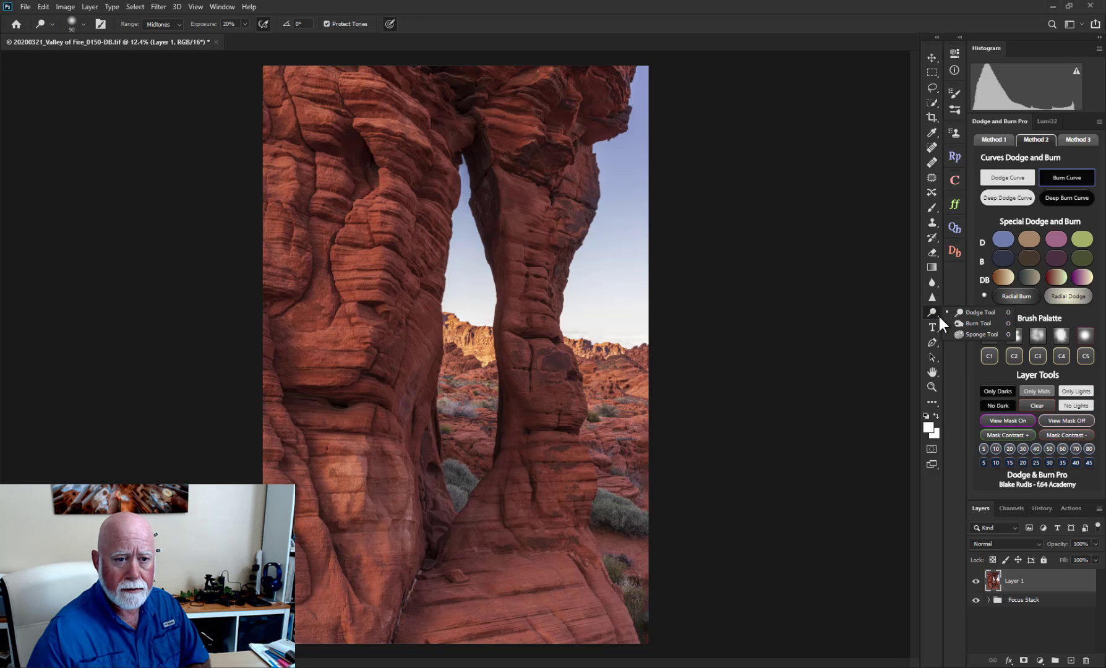
{"action": "left_click", "coordinate": [978, 324]}
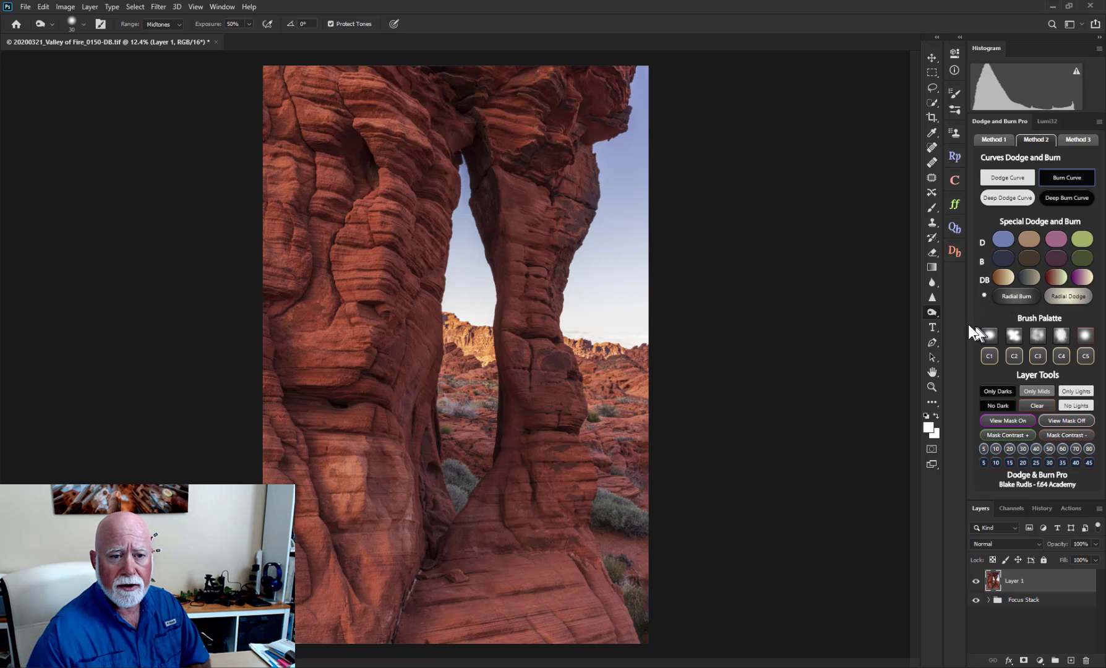
{"action": "left_click", "coordinate": [938, 314]}
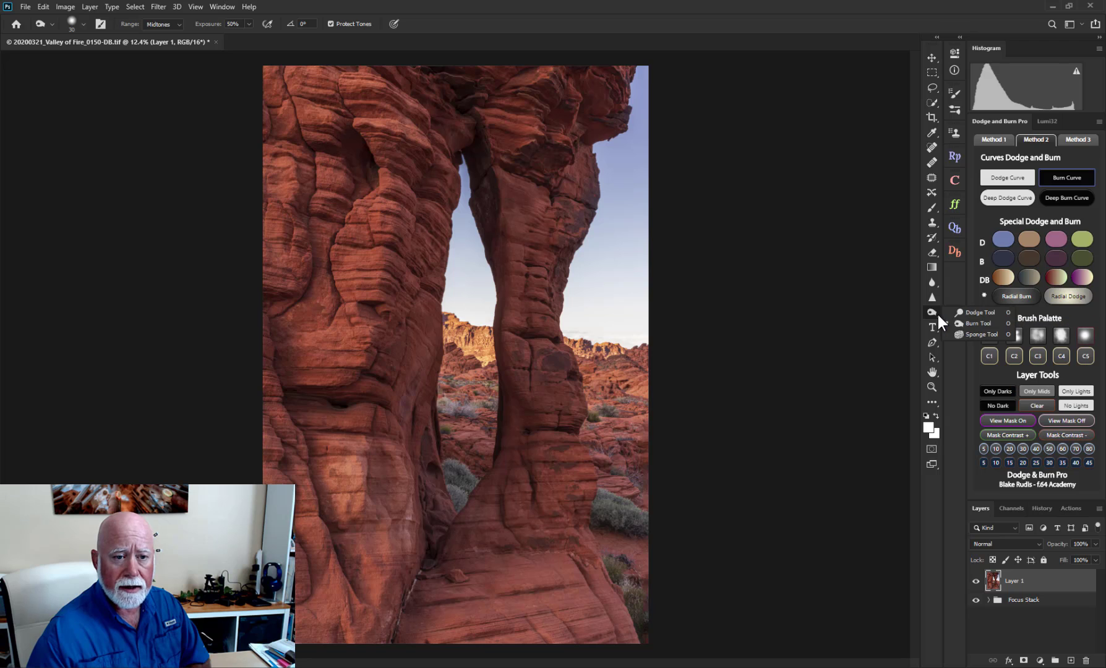
{"action": "left_click", "coordinate": [975, 314]}
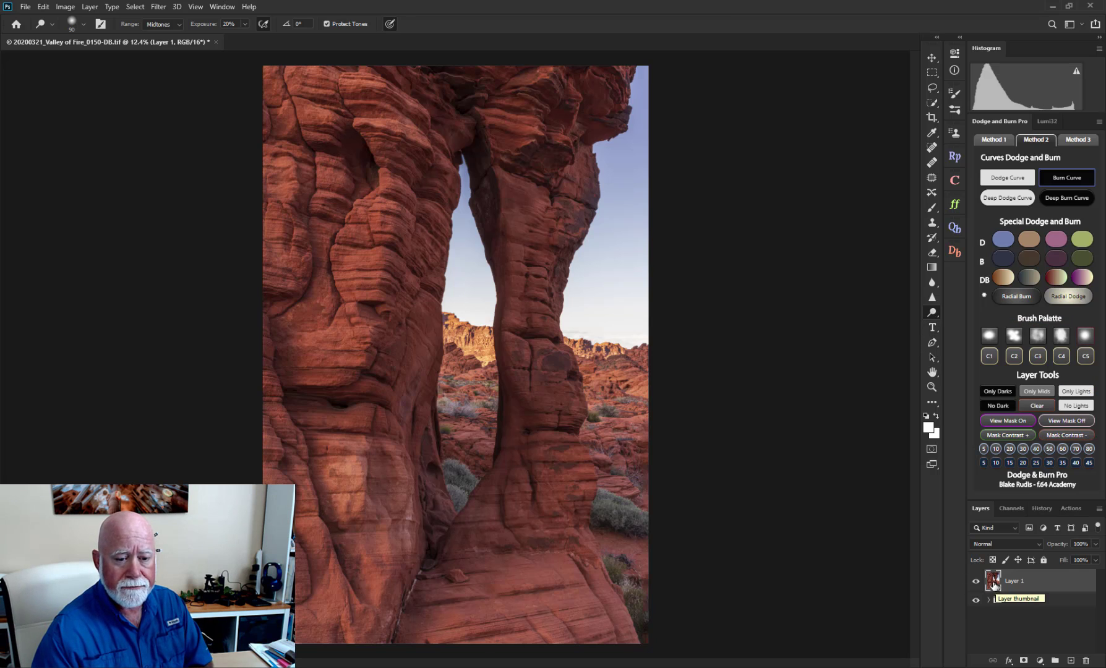
Step: Duplicate Layer 1 and try dodging the midtones of the rock pillar at 20% exposure on the copy
{"action": "left_click_drag", "start_coordinate": [993, 586], "coordinate": [1069, 657]}
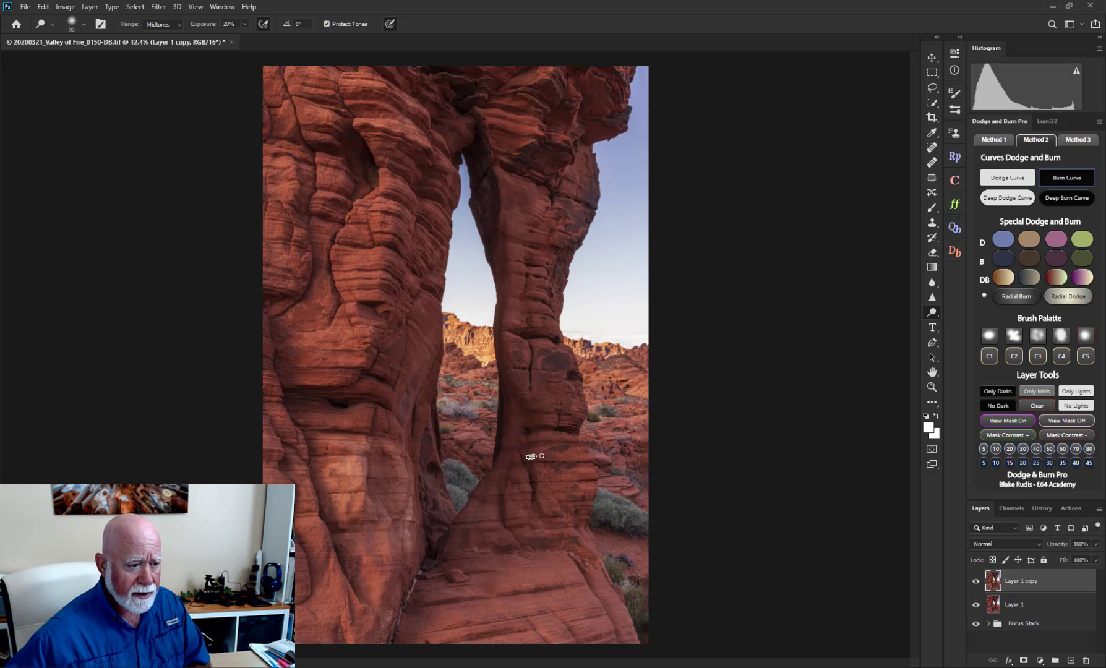
{"action": "mouse_move", "coordinate": [595, 457]}
{"action": "left_mouse_down"}
{"action": "mouse_move", "coordinate": [534, 455]}
{"action": "mouse_move", "coordinate": [598, 455]}
{"action": "mouse_move", "coordinate": [559, 456]}
{"action": "left_mouse_up"}
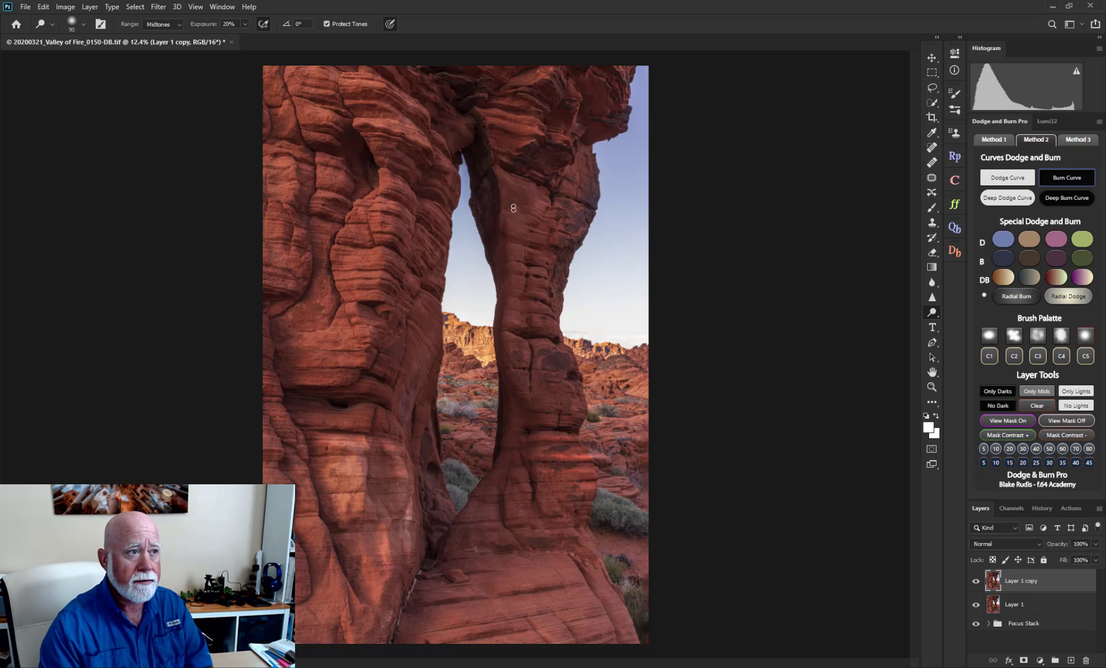
Step: Delete the Layer 1 copy
{"action": "right_click", "coordinate": [1018, 580]}
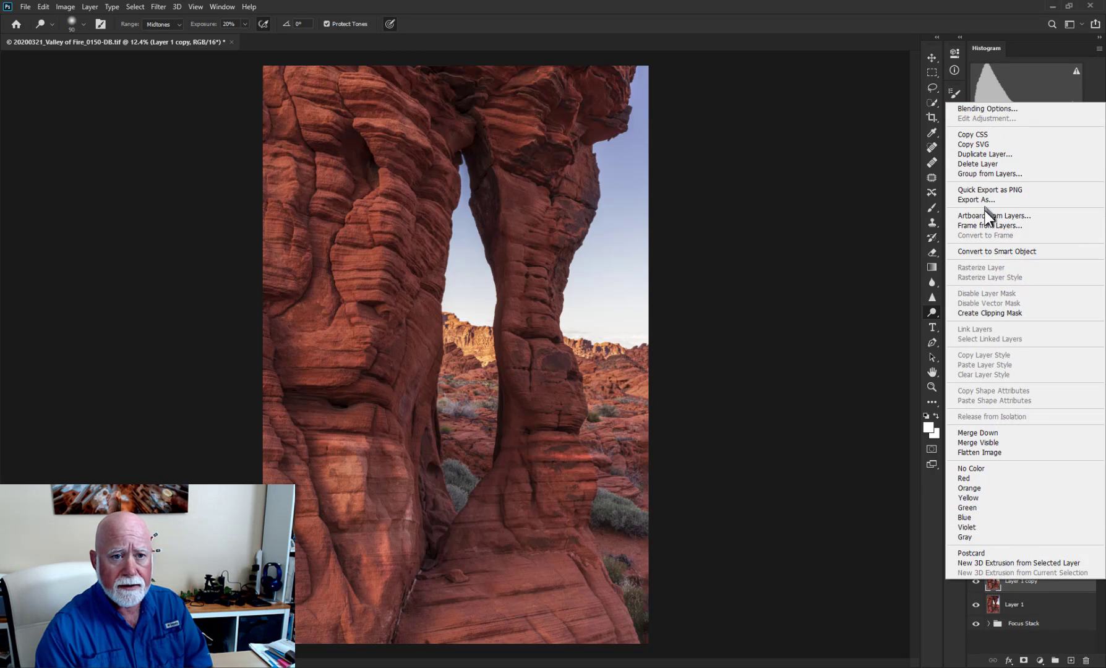
{"action": "left_click", "coordinate": [1015, 165]}
{"action": "left_click", "coordinate": [502, 252]}
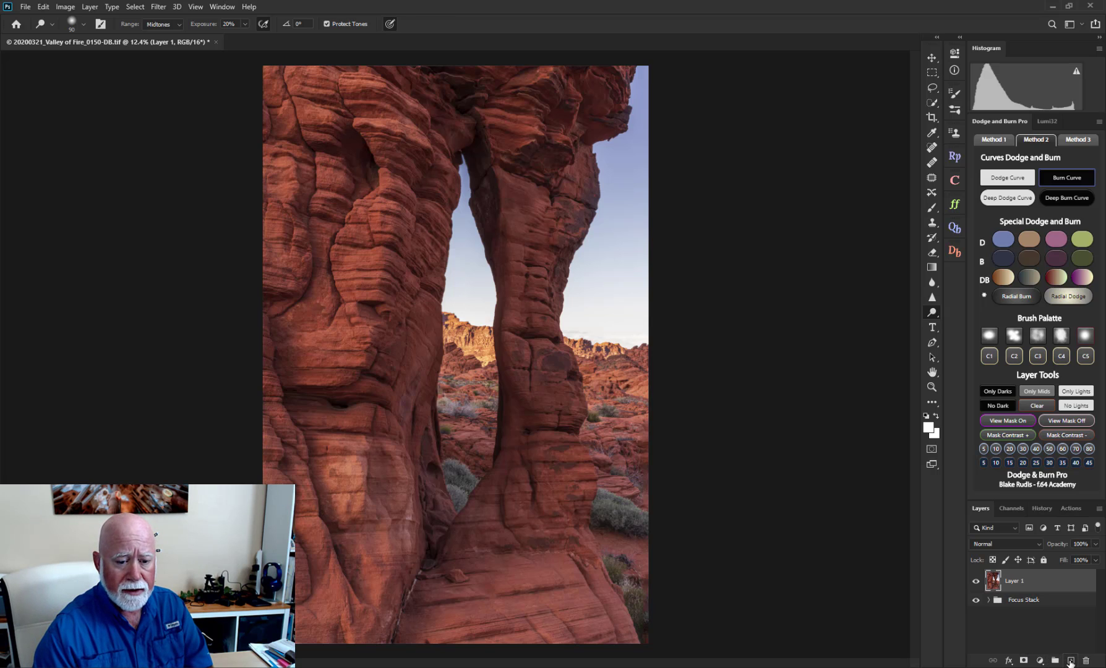
Step: Create a new empty layer above Layer 1 and name it D&B
{"action": "left_click", "coordinate": [1070, 661]}
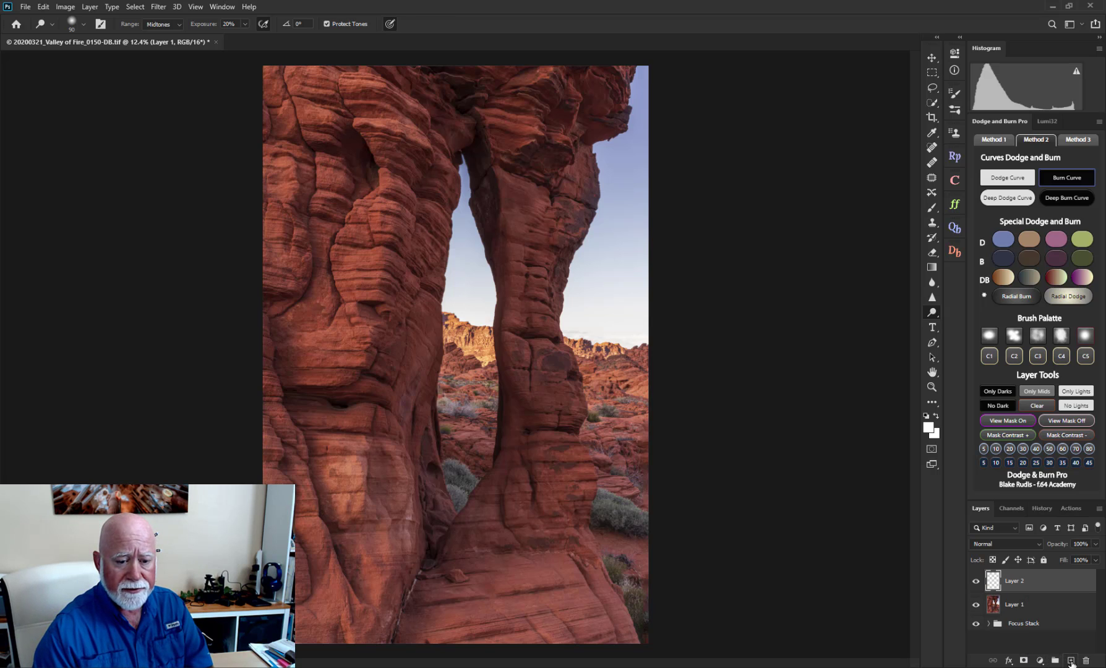
{"action": "double_click", "coordinate": [1015, 581]}
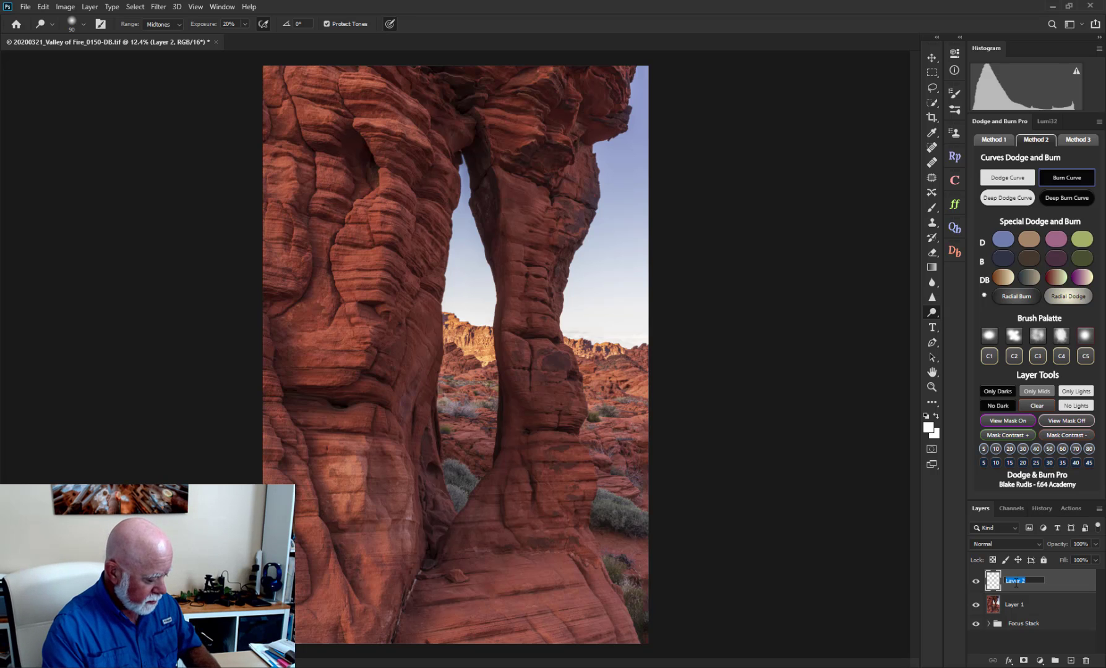
{"action": "type", "text": "DB"}
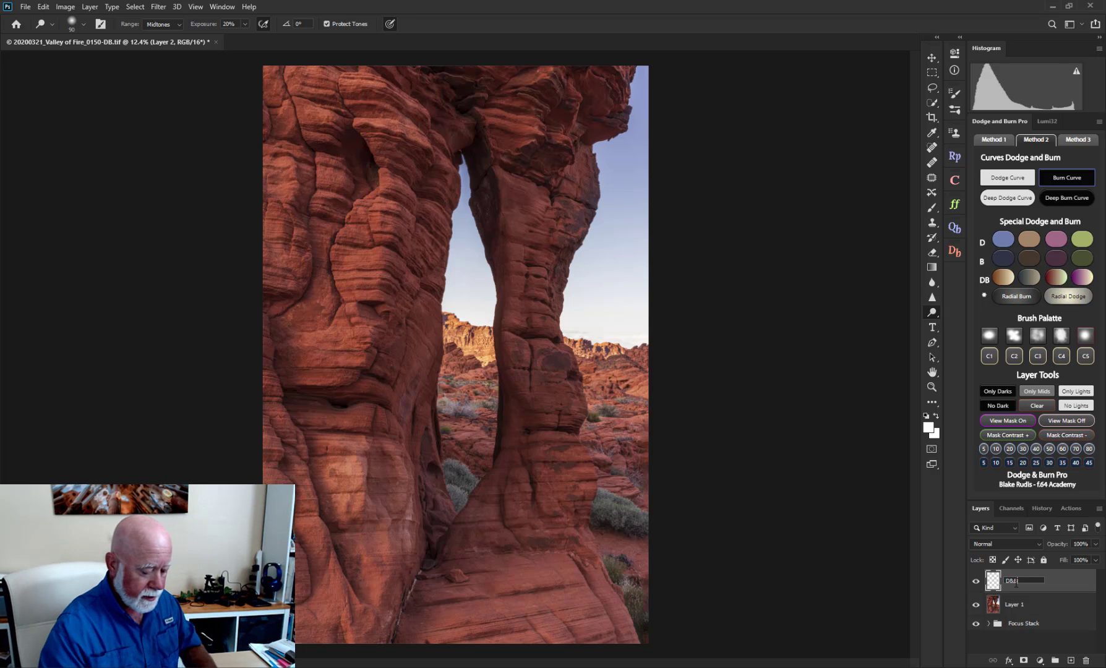
{"action": "type", "text": "B"}
{"action": "key", "text": "Return"}
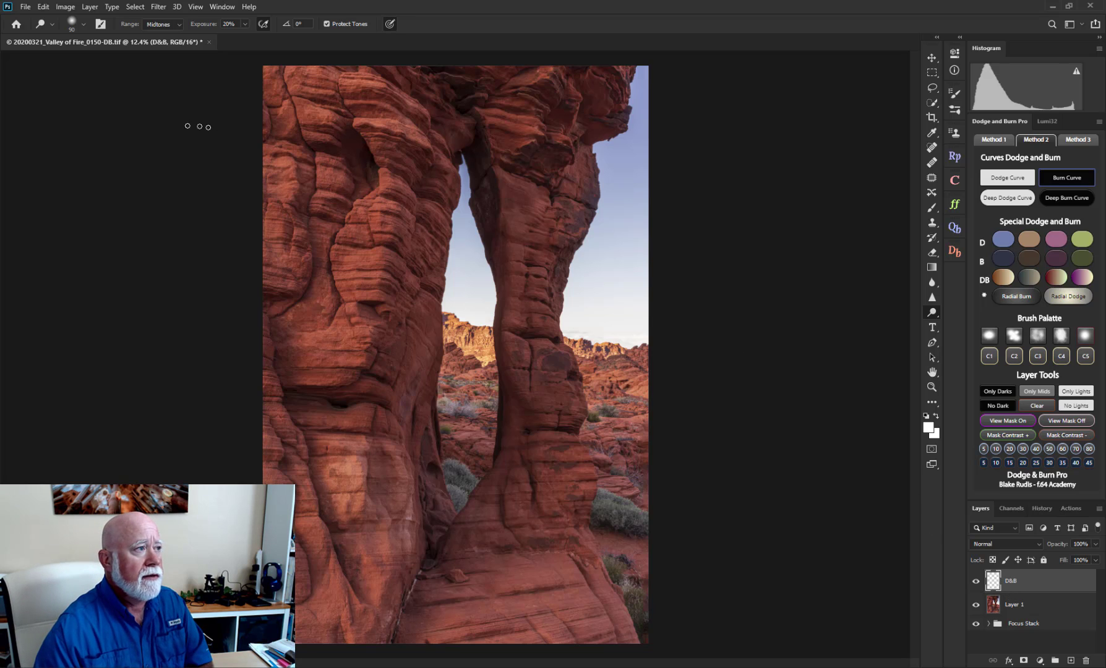
Step: Fill the D&B layer with 50% Gray at 100% opacity
{"action": "left_click", "coordinate": [43, 7]}
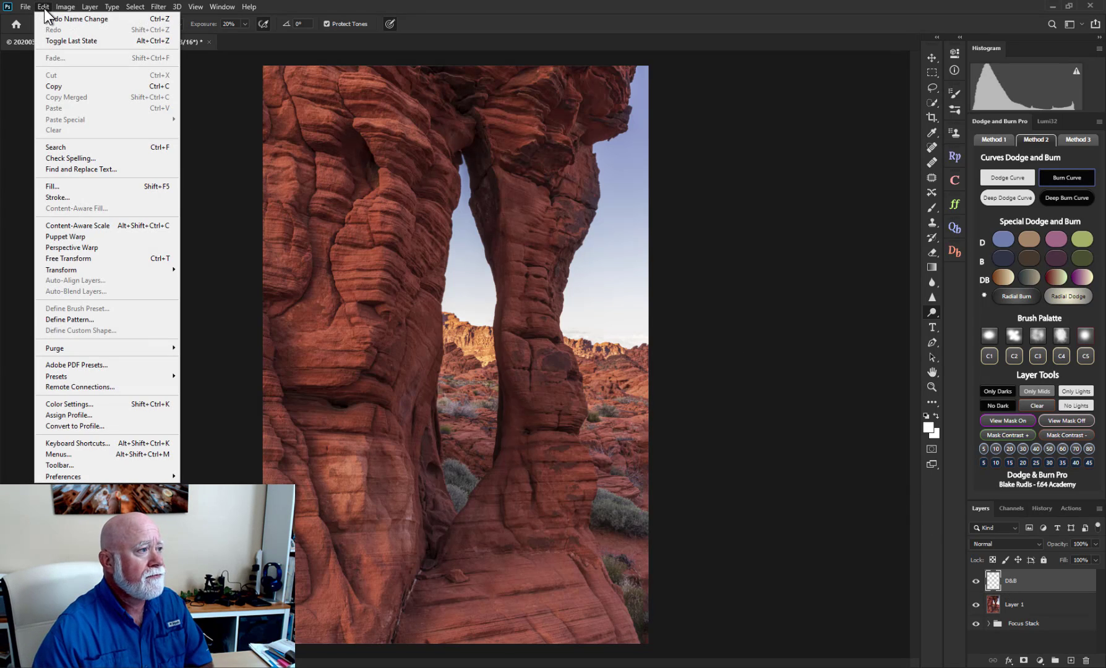
{"action": "left_click", "coordinate": [68, 187]}
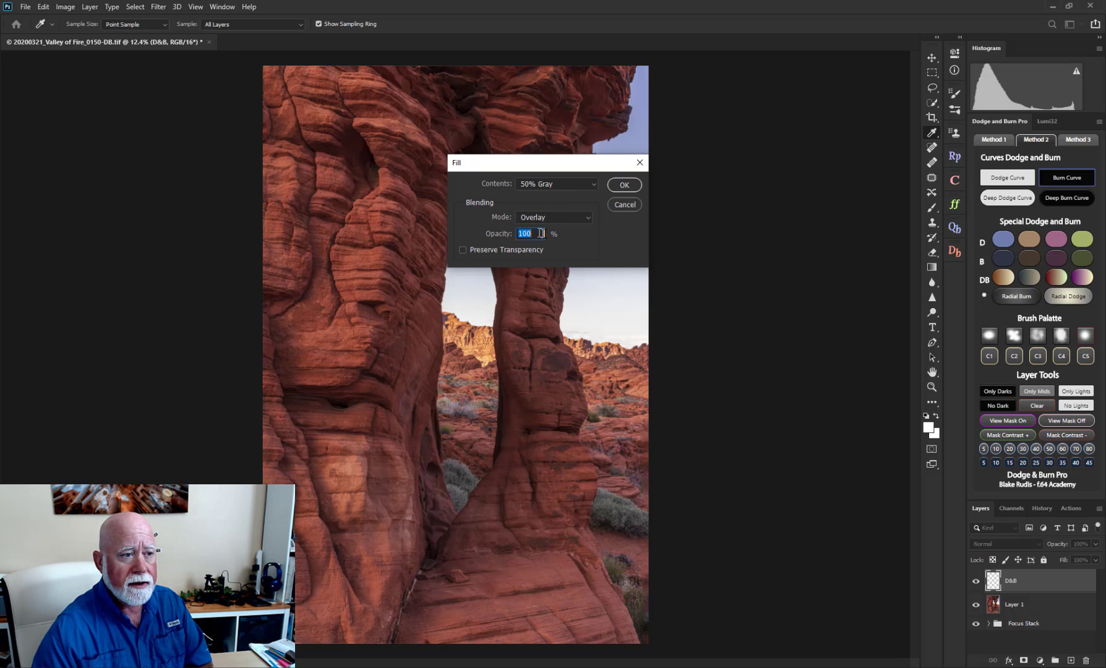
{"action": "left_click", "coordinate": [624, 185]}
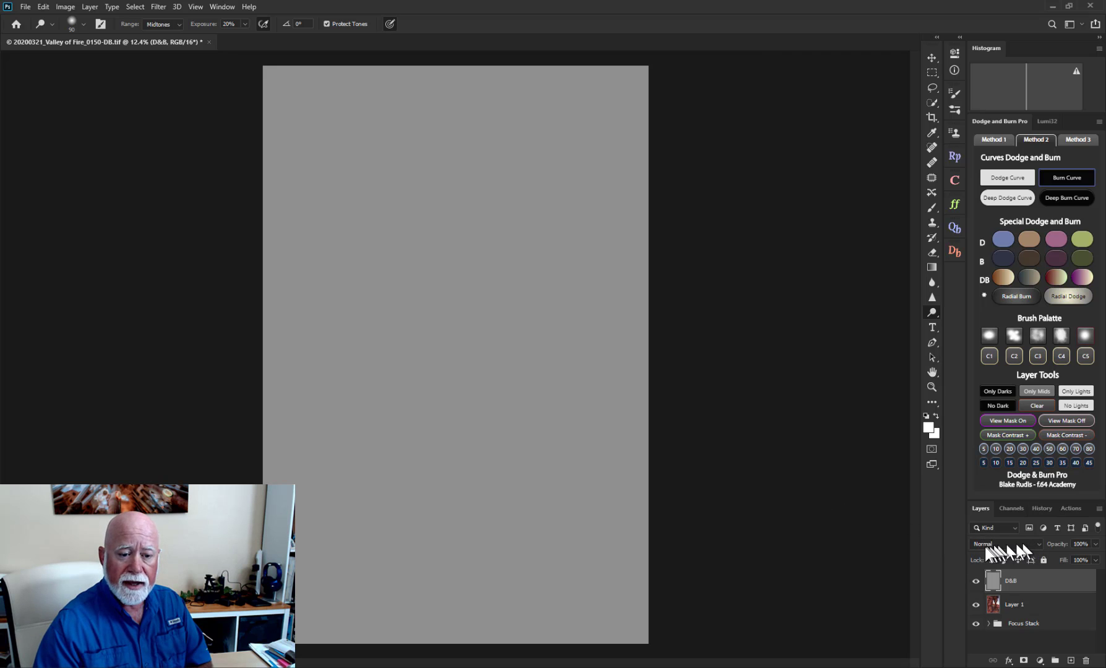
Step: Set the D&B layer's blend mode to Soft Light and keep that layer selected
{"action": "left_click", "coordinate": [1038, 545]}
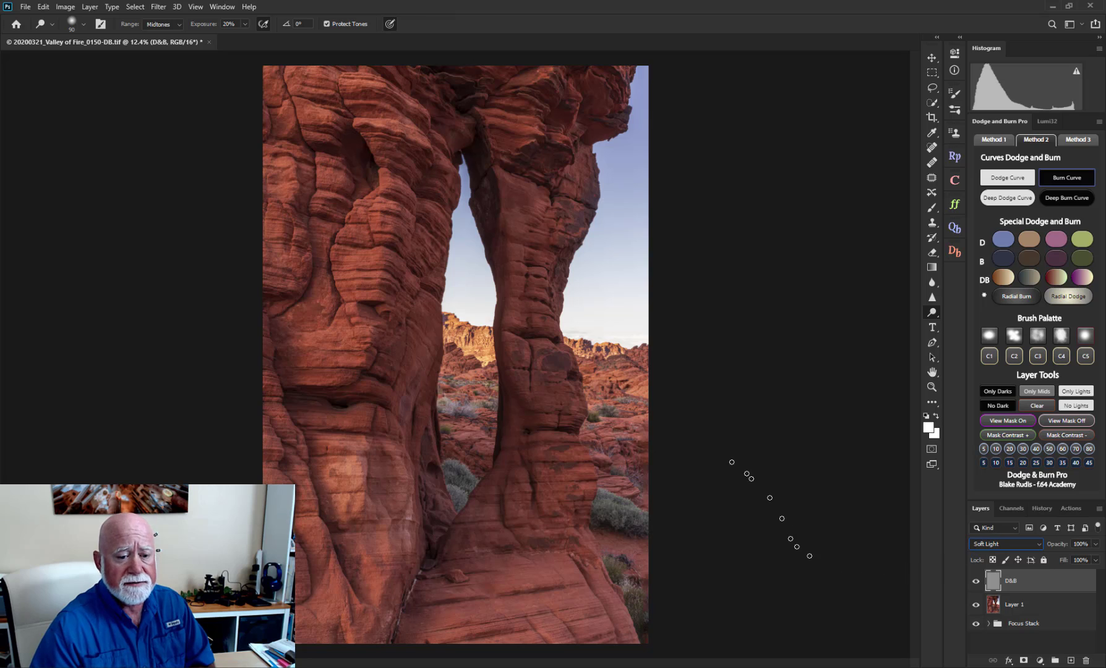
{"action": "left_click", "coordinate": [1056, 604]}
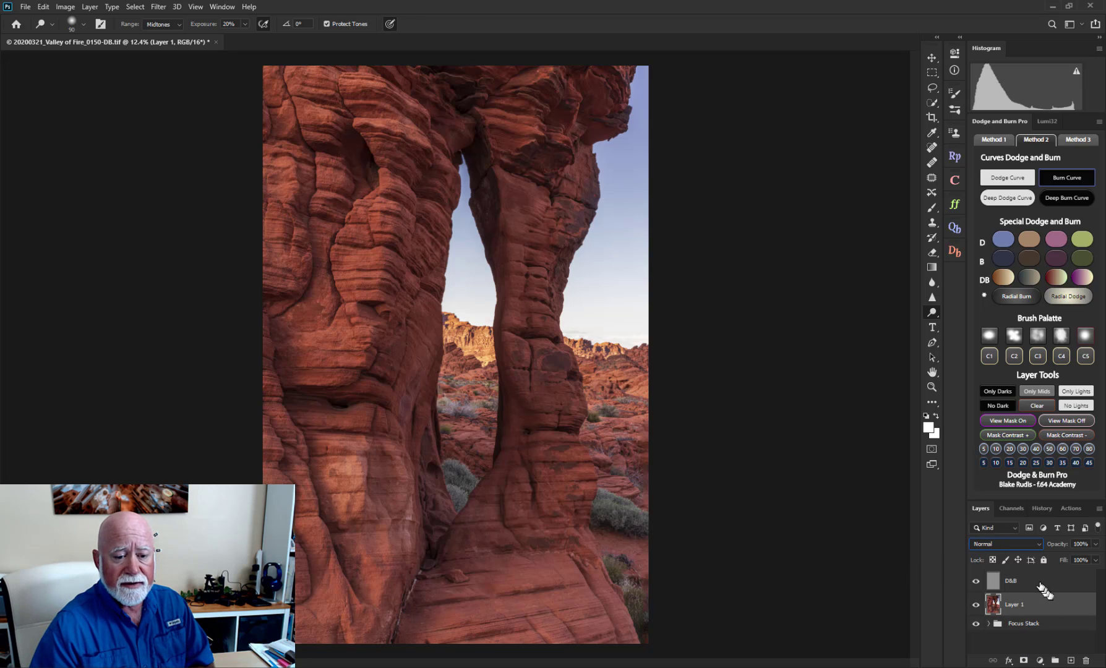
{"action": "left_click", "coordinate": [1039, 586]}
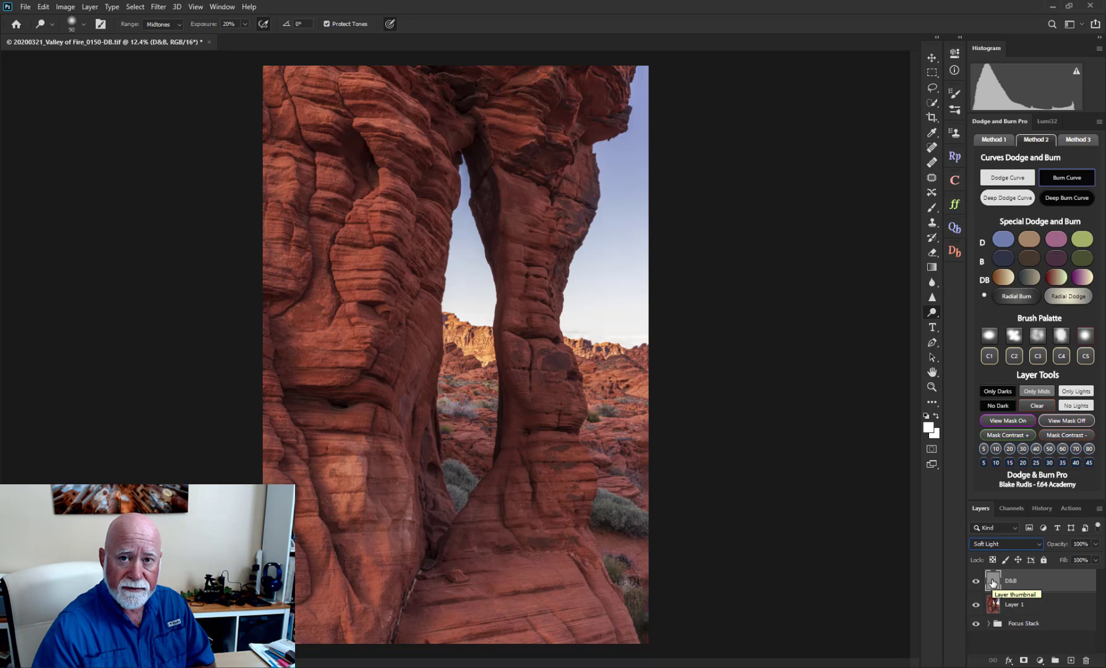
{"action": "left_click", "coordinate": [1029, 543]}
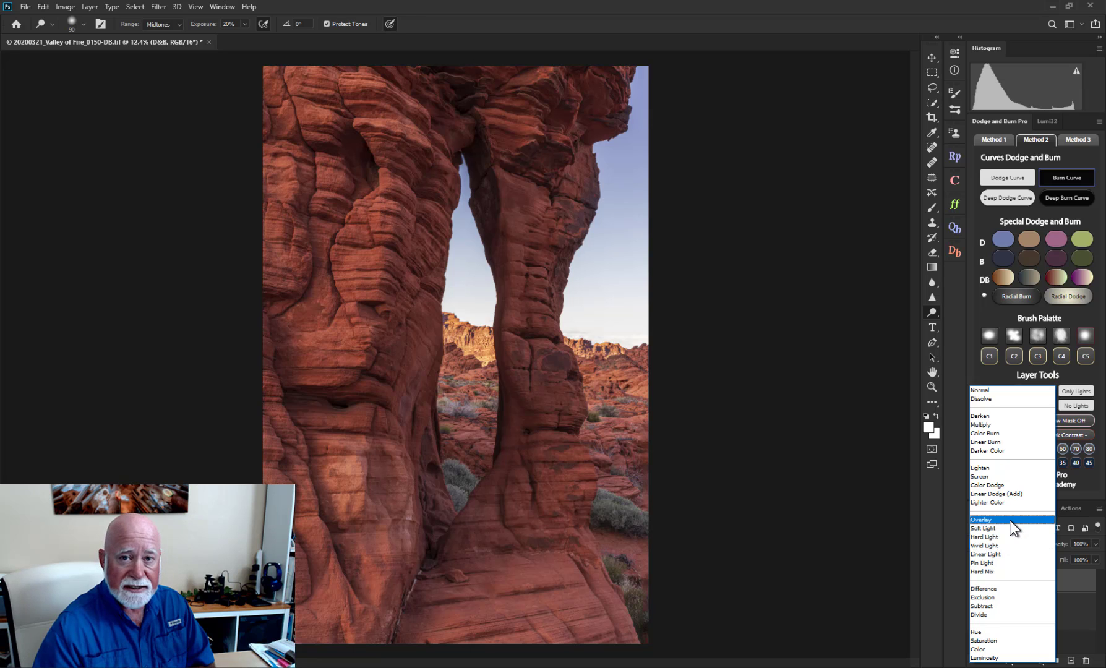
{"action": "left_click", "coordinate": [988, 529]}
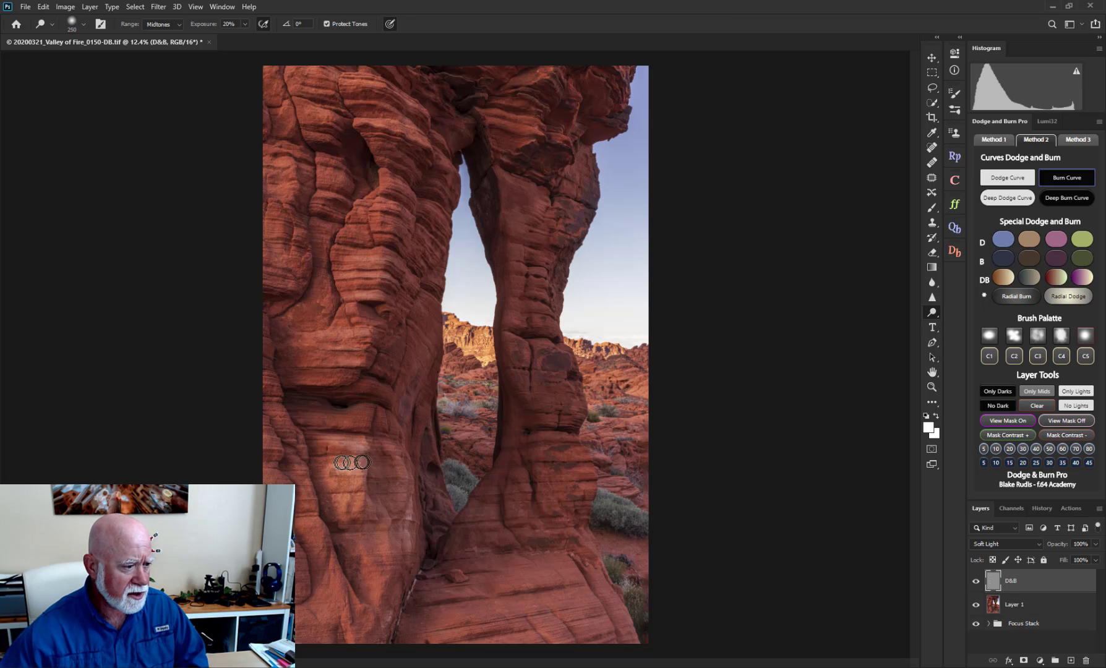
Step: Dodge the midtones of the sunlit patch on the lower left rock face with a 250 px brush at 20% exposure
{"action": "left_click_drag", "start_coordinate": [331, 478], "coordinate": [356, 511]}
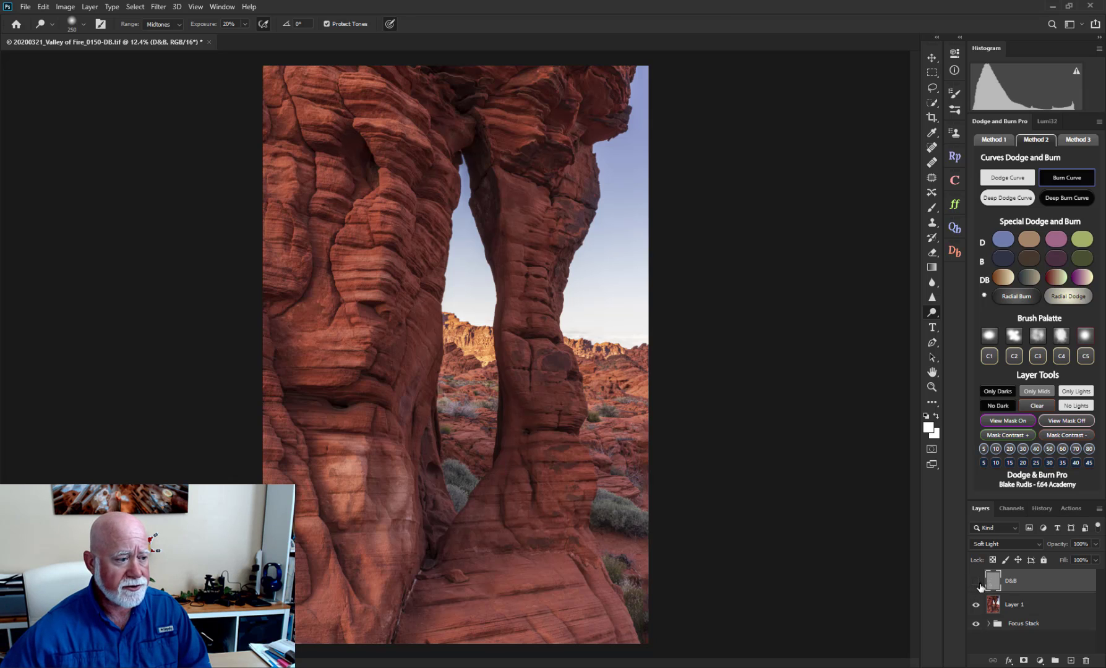
Step: Compare the rock face with the D&B layer hidden and shown to judge the dodging effect
{"action": "left_click", "coordinate": [976, 585]}
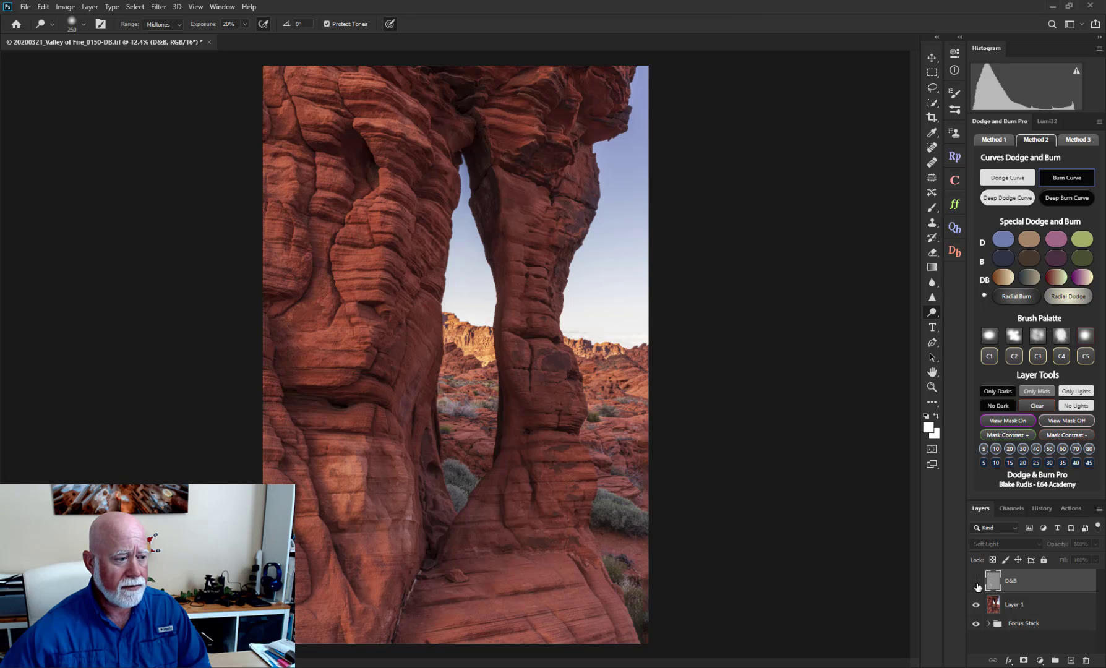
{"action": "left_click", "coordinate": [977, 582]}
{"action": "left_click", "coordinate": [976, 583]}
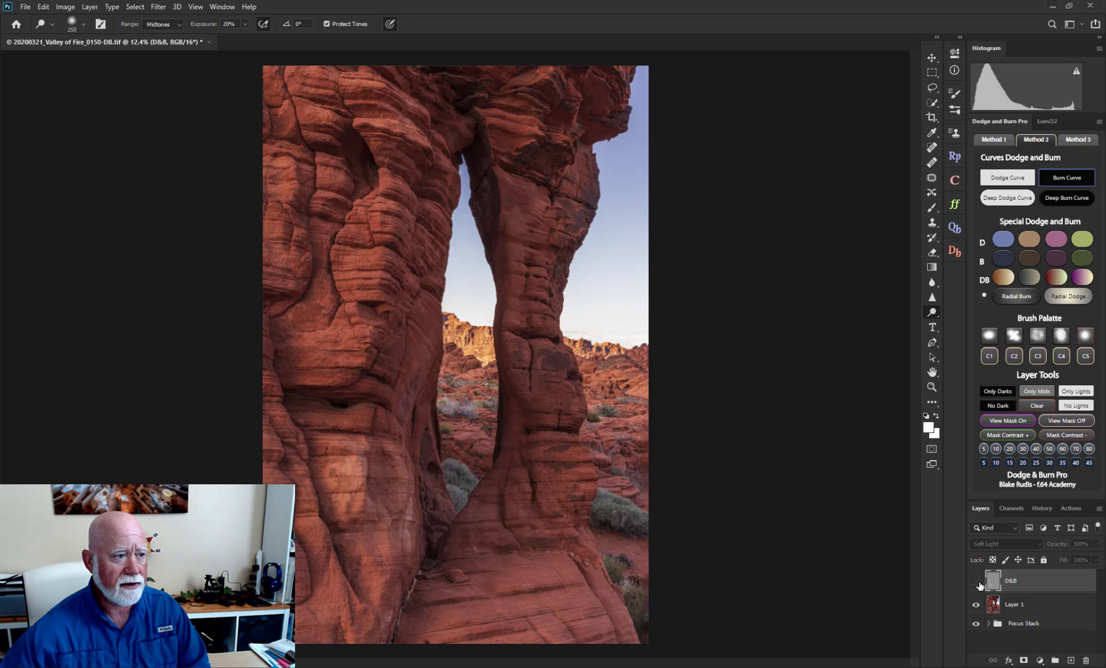
{"action": "left_click", "coordinate": [976, 582]}
{"action": "left_click", "coordinate": [977, 583]}
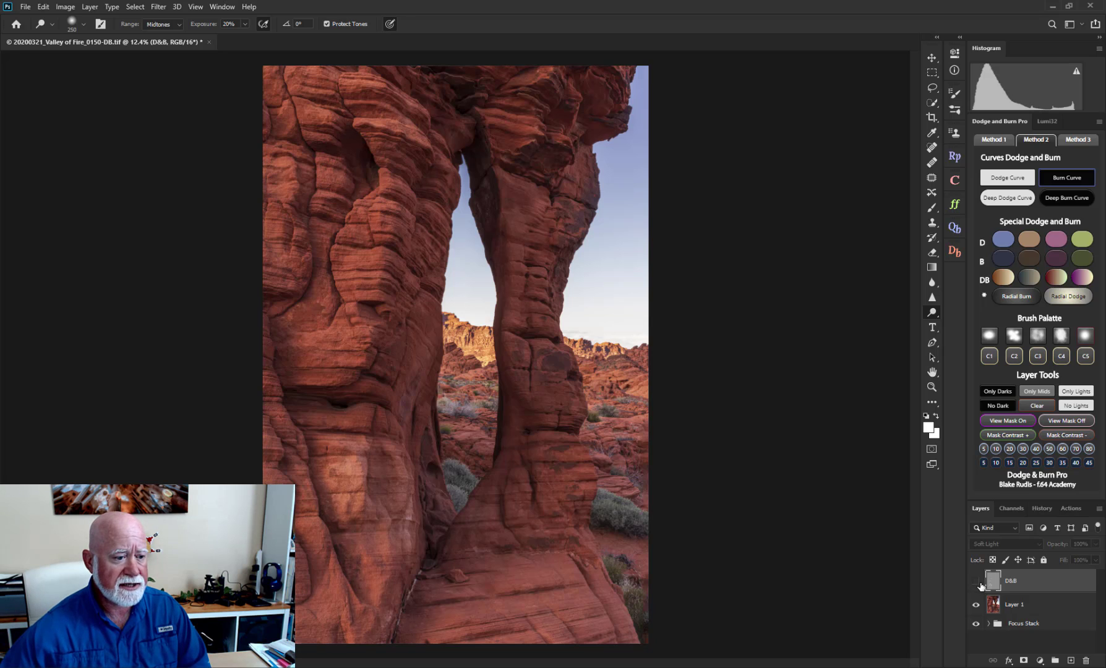
{"action": "left_click", "coordinate": [976, 582]}
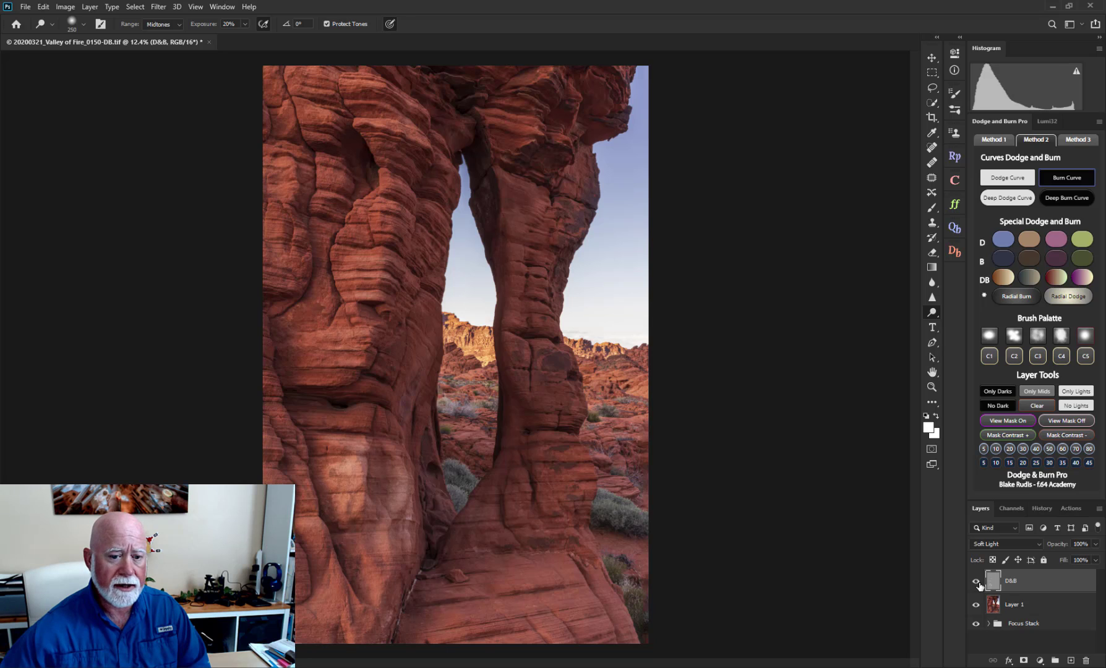
{"action": "left_click", "coordinate": [977, 582]}
{"action": "left_click", "coordinate": [976, 582]}
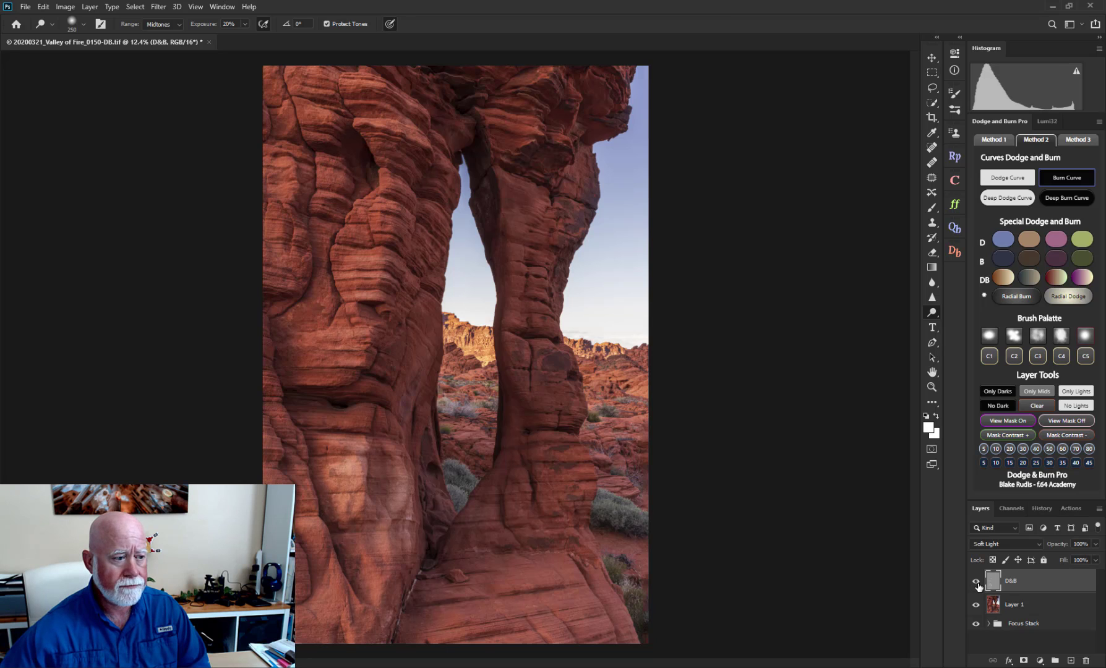
Step: Lower the D&B layer's opacity to 45% and compare the image with the layer hidden and shown
{"action": "left_click", "coordinate": [1095, 545]}
{"action": "left_click_drag", "start_coordinate": [1094, 558], "coordinate": [1064, 558]}
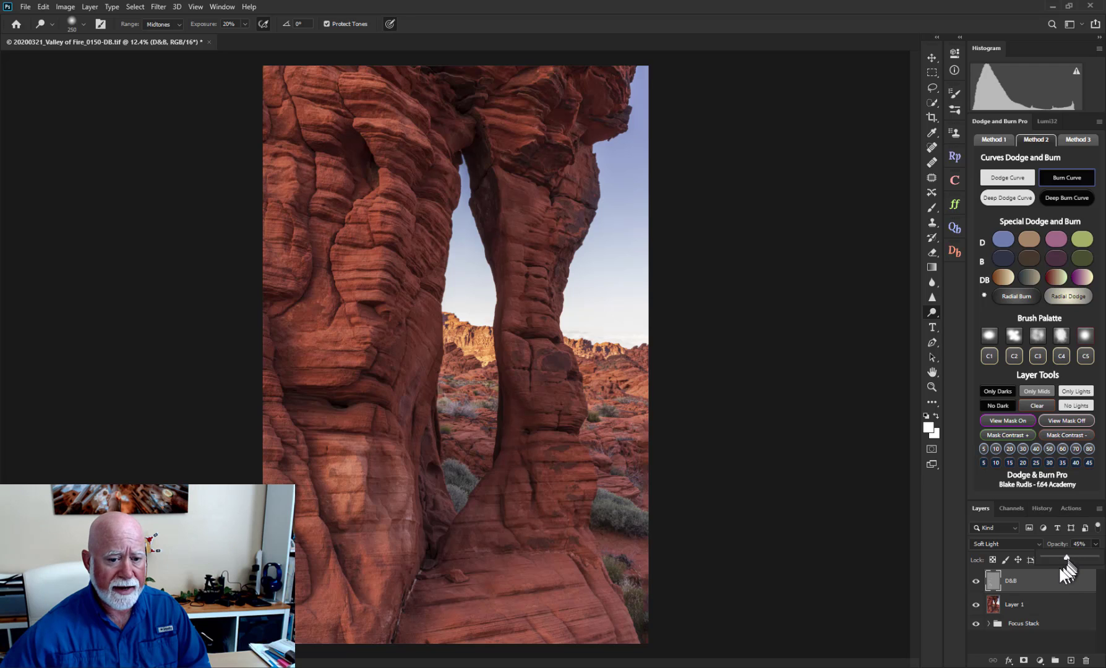
{"action": "left_click", "coordinate": [951, 562]}
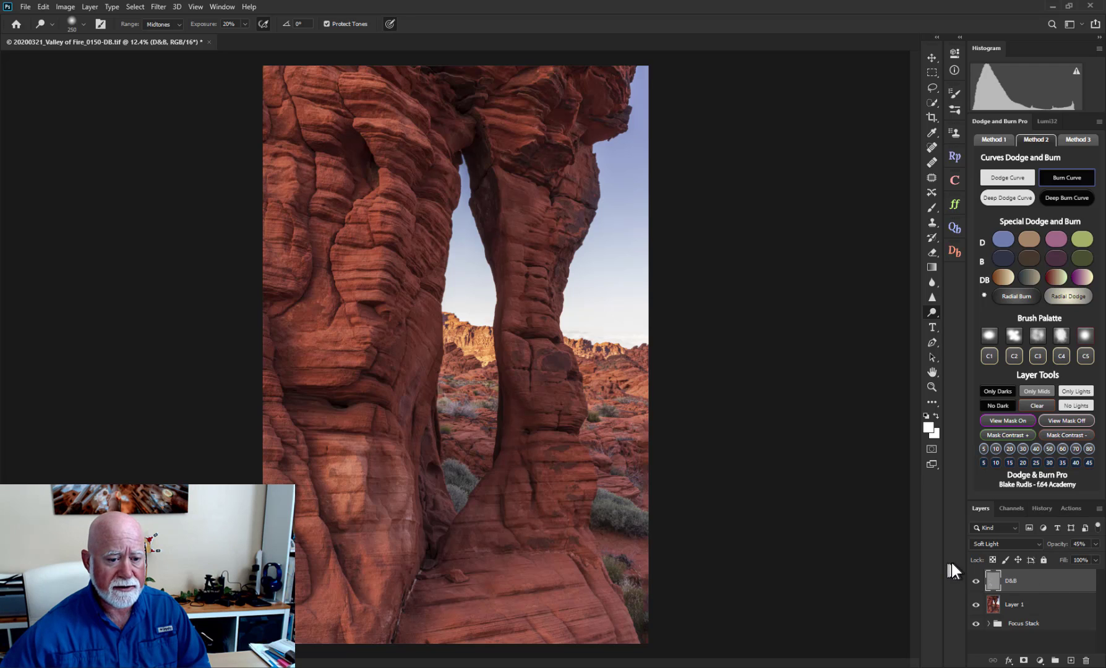
{"action": "left_click", "coordinate": [977, 582]}
{"action": "left_click", "coordinate": [977, 582]}
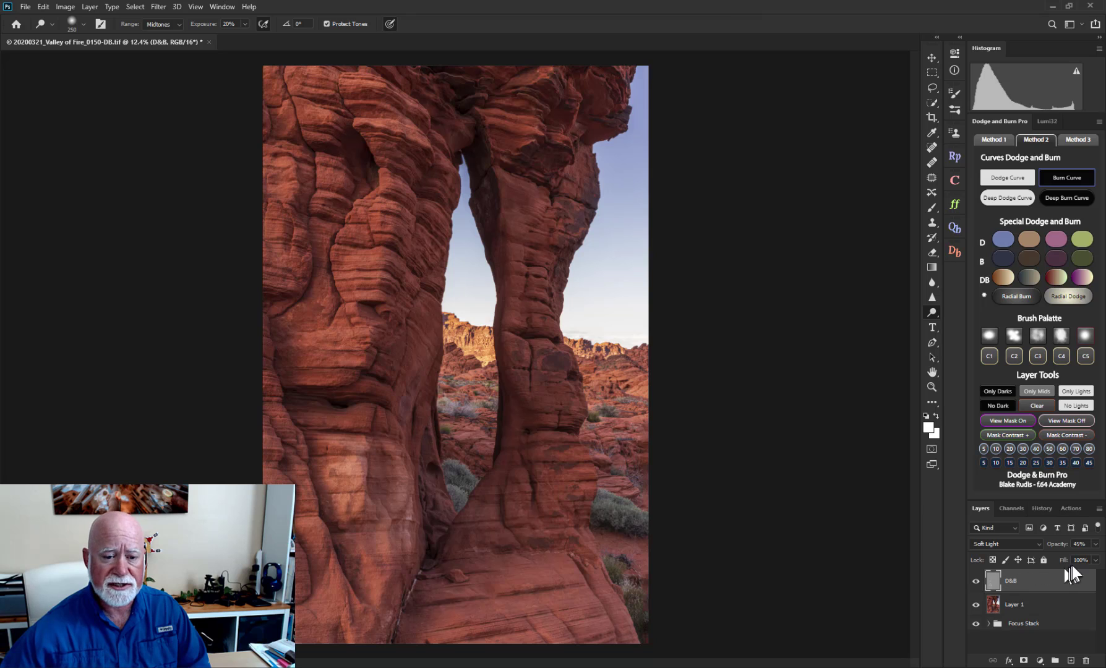
Step: Raise the D&B layer's opacity to 98%
{"action": "left_click", "coordinate": [1095, 544]}
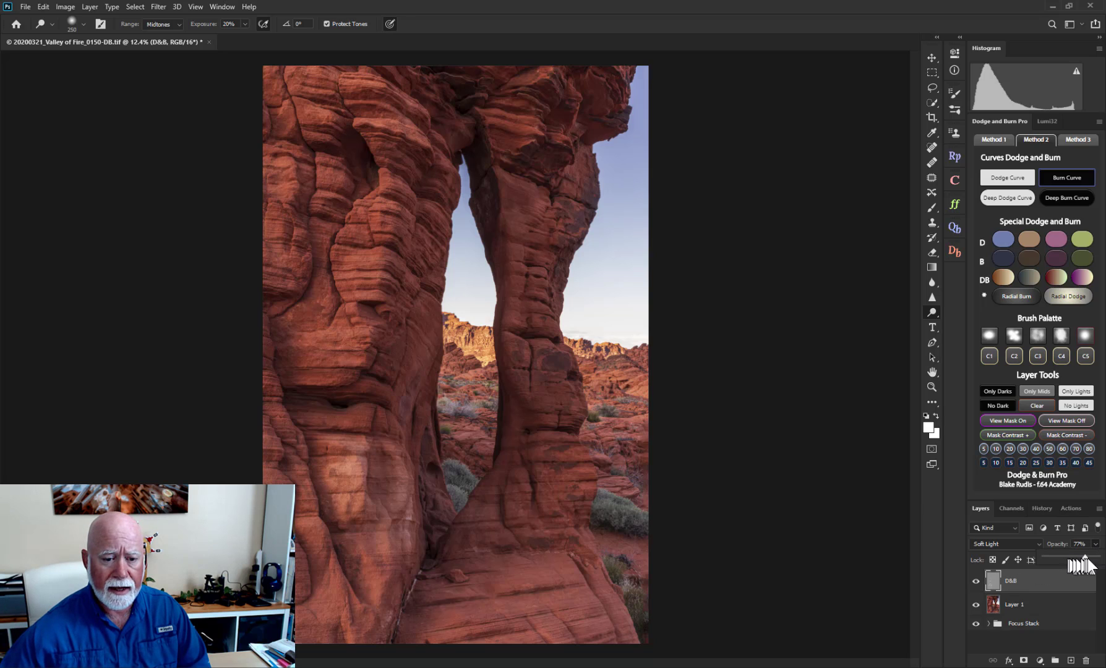
{"action": "left_click_drag", "start_coordinate": [1066, 556], "coordinate": [1100, 556]}
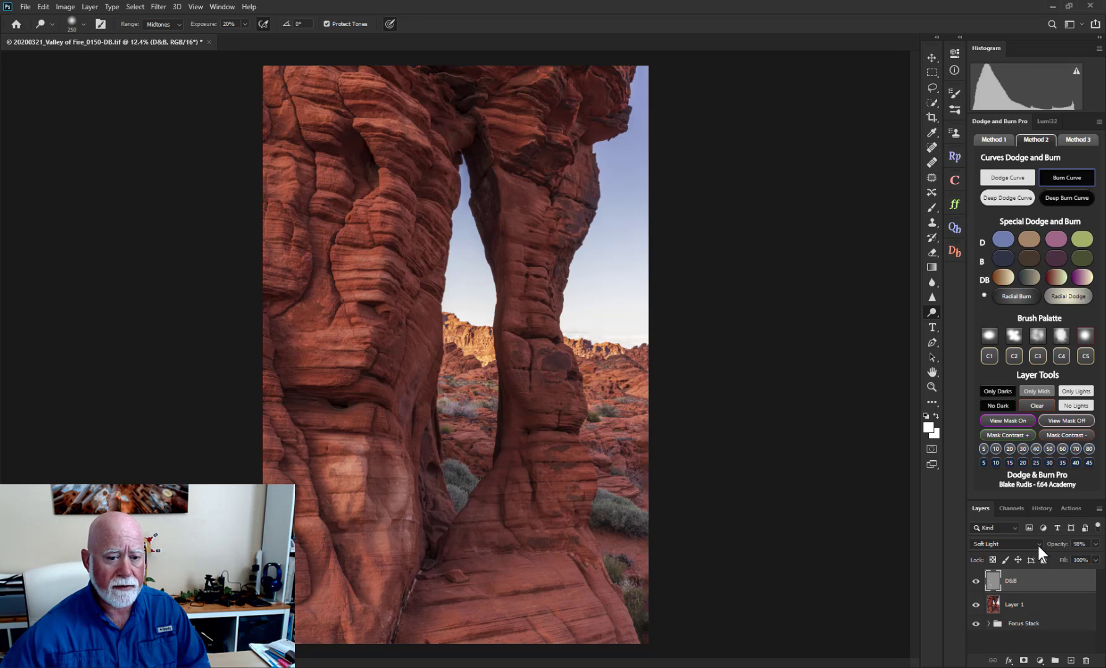
Step: Try the Overlay blend mode on the D&B layer and compare the image with the layer hidden and shown
{"action": "left_click", "coordinate": [1038, 546]}
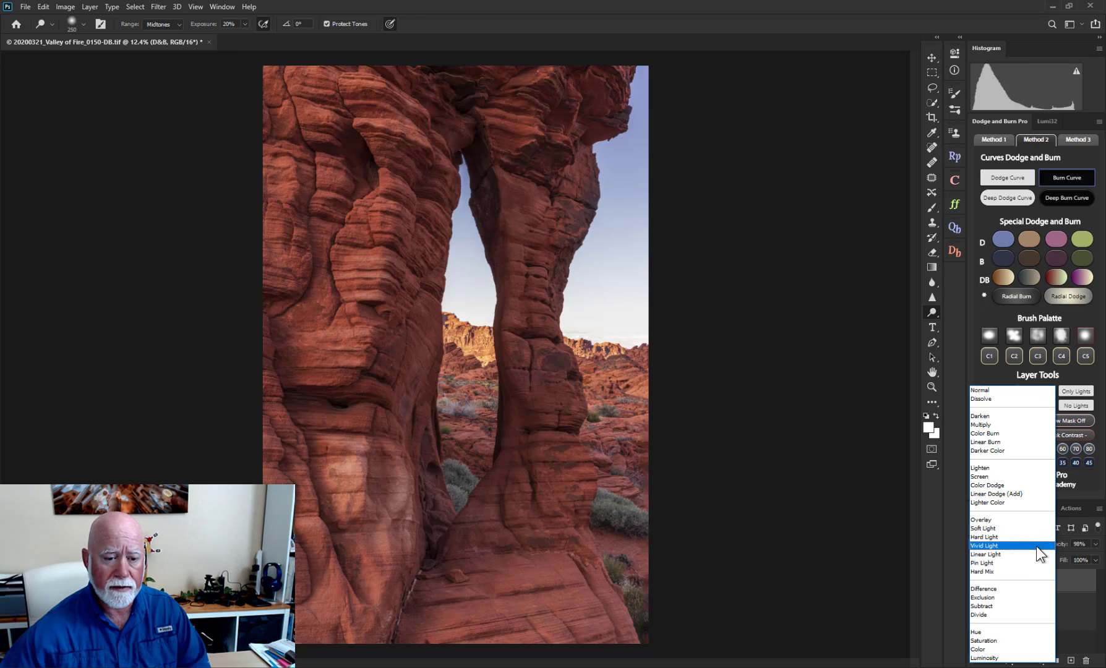
{"action": "left_click", "coordinate": [1009, 521]}
{"action": "left_click", "coordinate": [976, 580]}
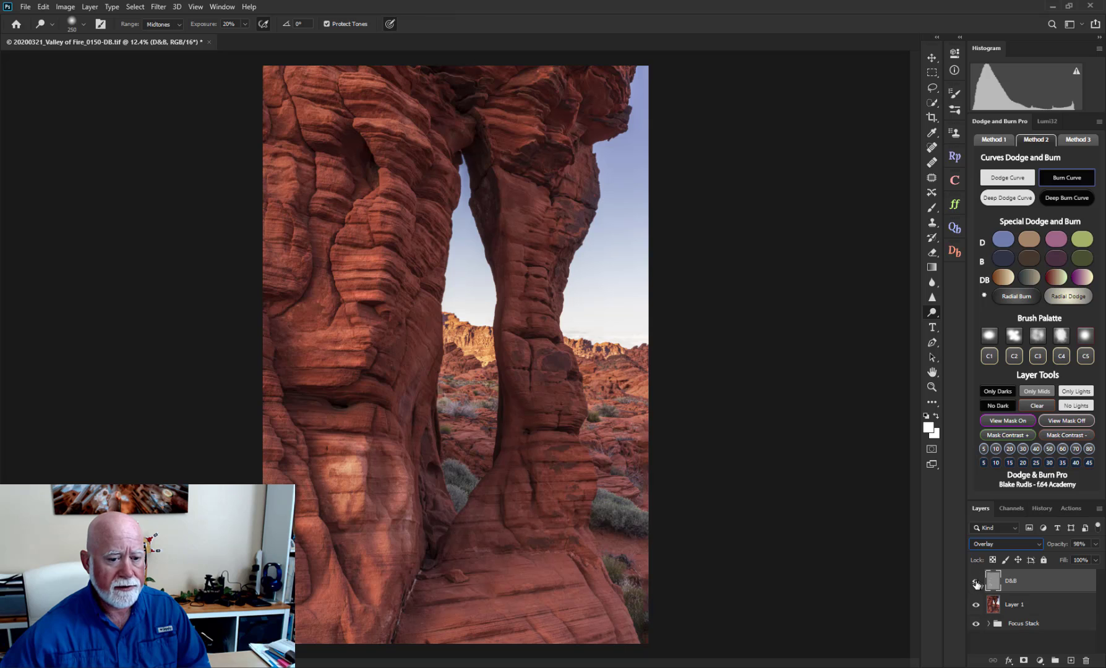
{"action": "left_click", "coordinate": [977, 580]}
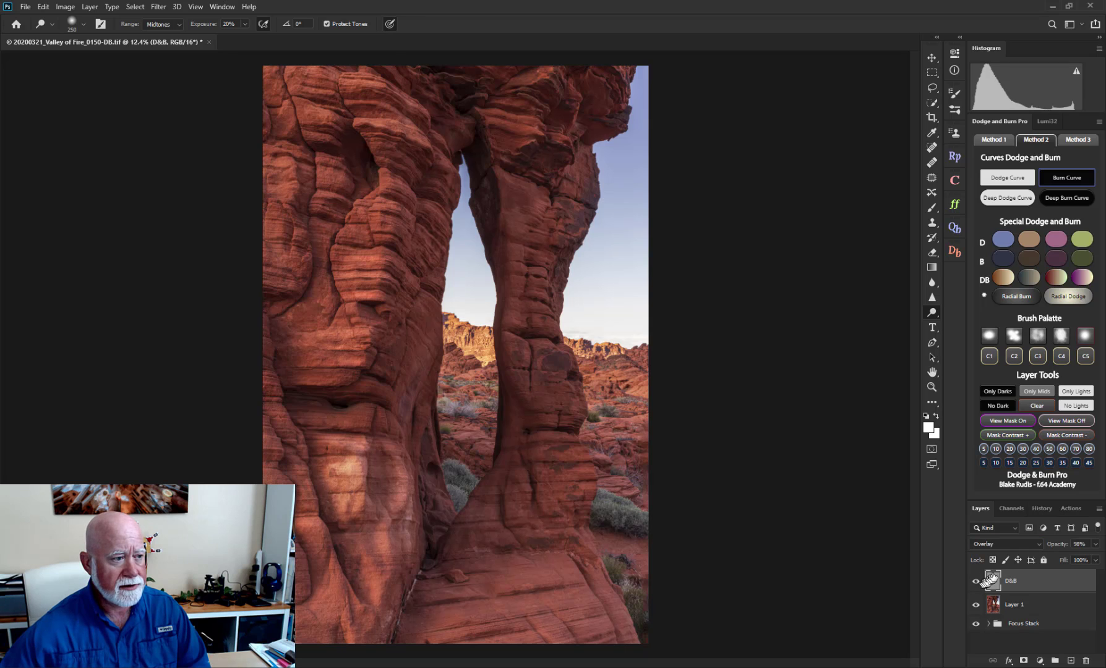
Step: Set the D&B layer's blend mode back to Soft Light
{"action": "left_click", "coordinate": [1037, 544]}
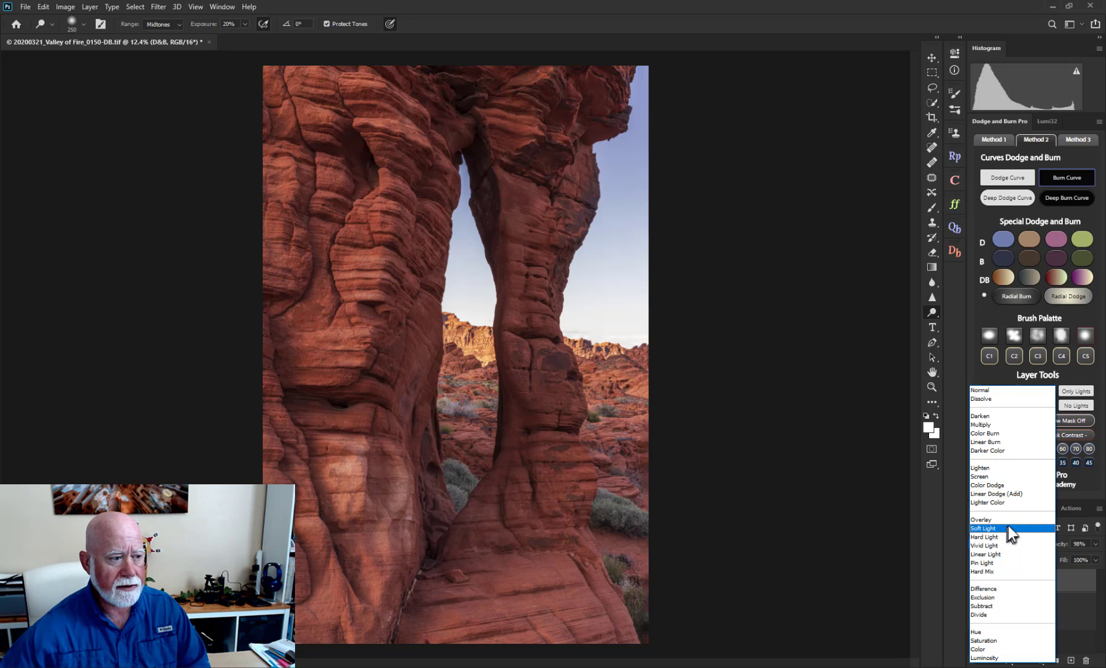
{"action": "left_click", "coordinate": [1005, 527]}
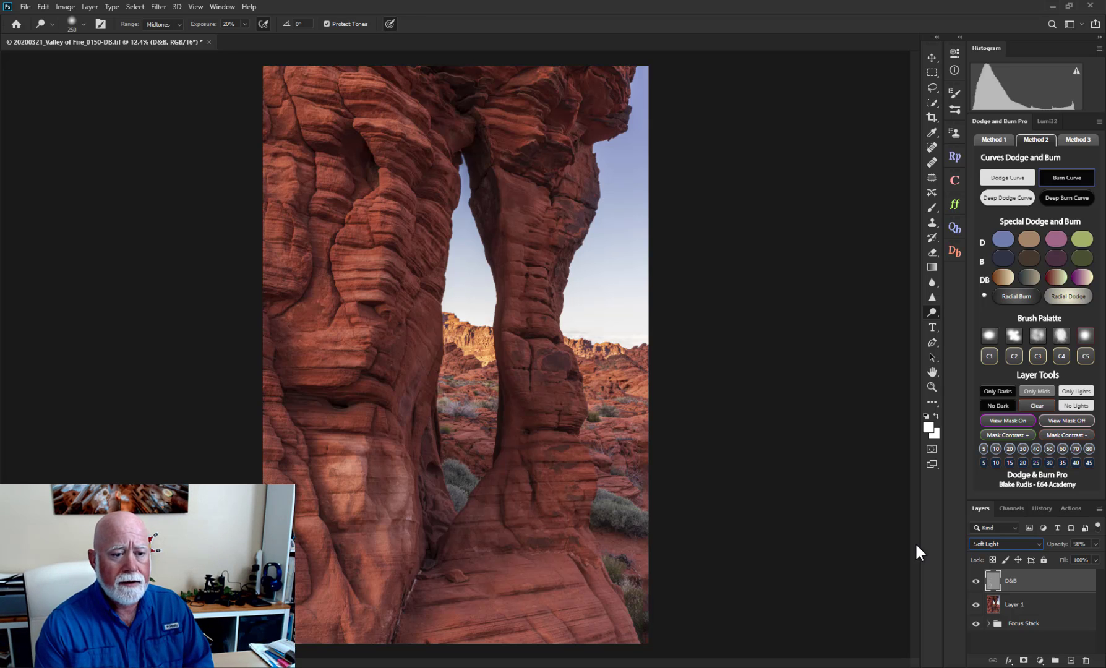
Step: Switch to the Burn tool and enlarge its brush to size 70
{"action": "right_click", "coordinate": [937, 316]}
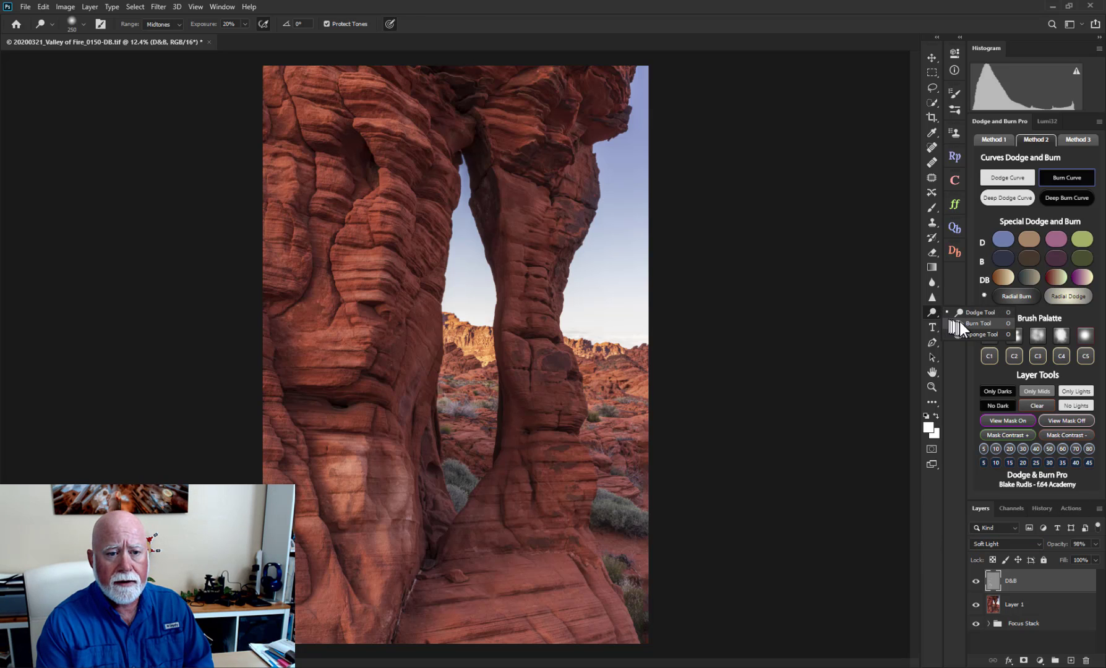
{"action": "left_click", "coordinate": [960, 321]}
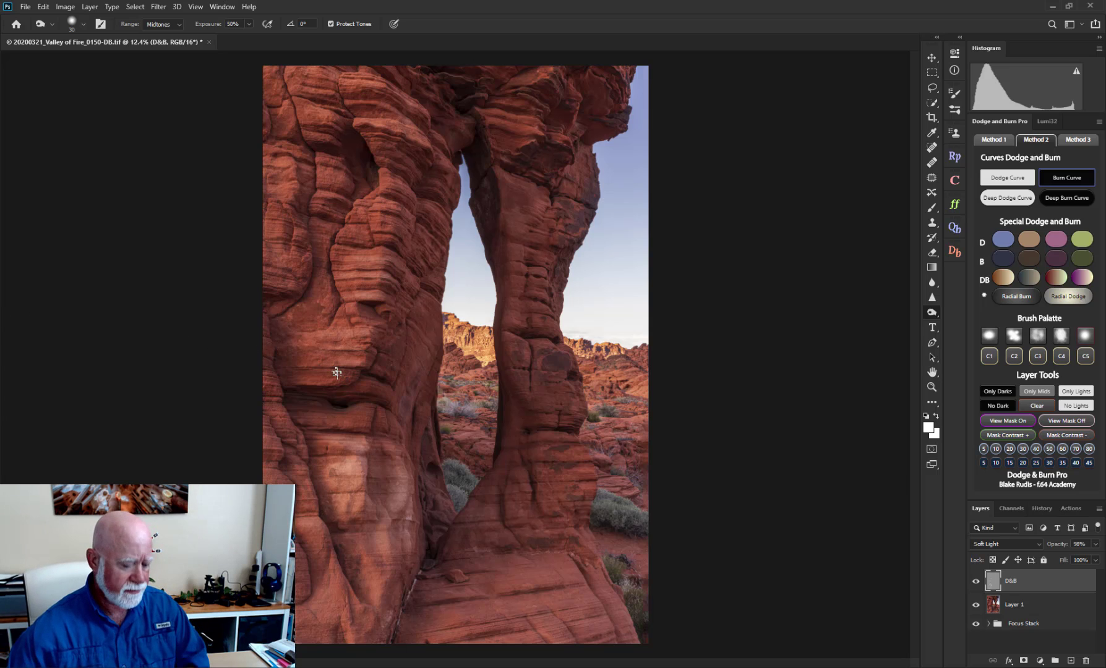
{"action": "key", "text": "bracketright"}
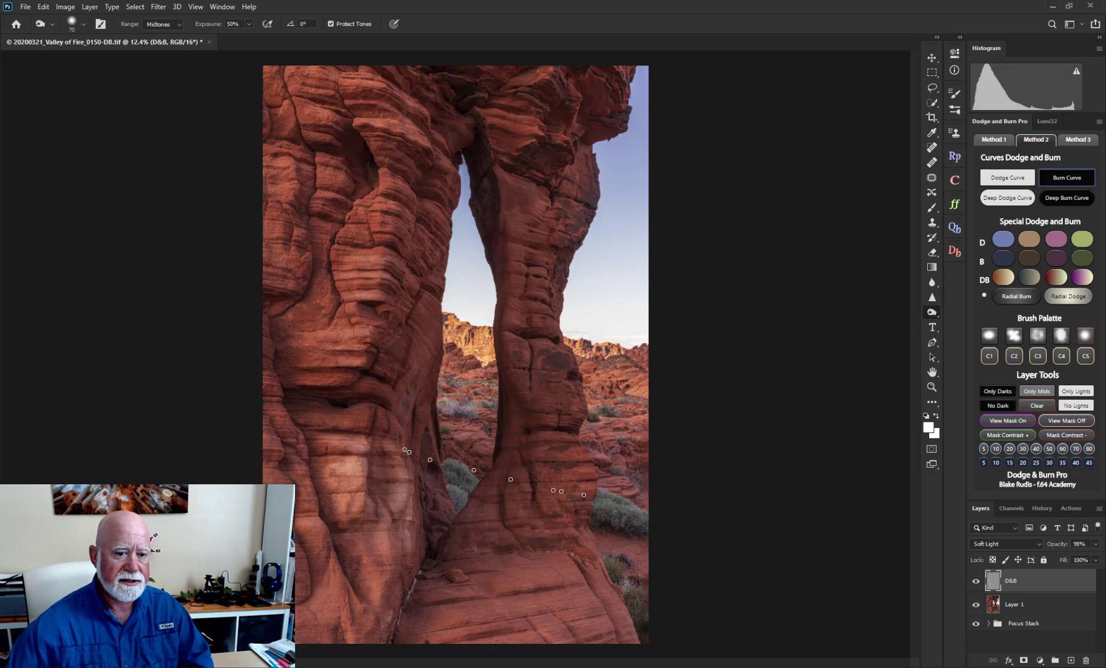
Step: Compare the rock arch image with the D&B layer hidden and shown to judge the combined dodging and burning
{"action": "left_click", "coordinate": [976, 586]}
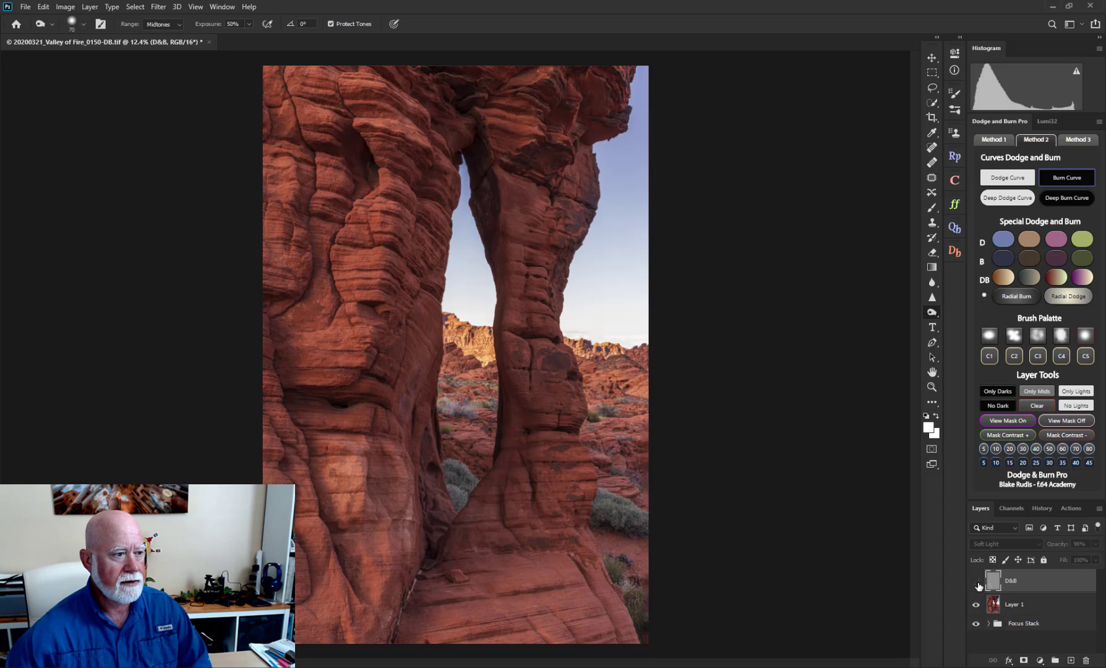
{"action": "left_click", "coordinate": [977, 585]}
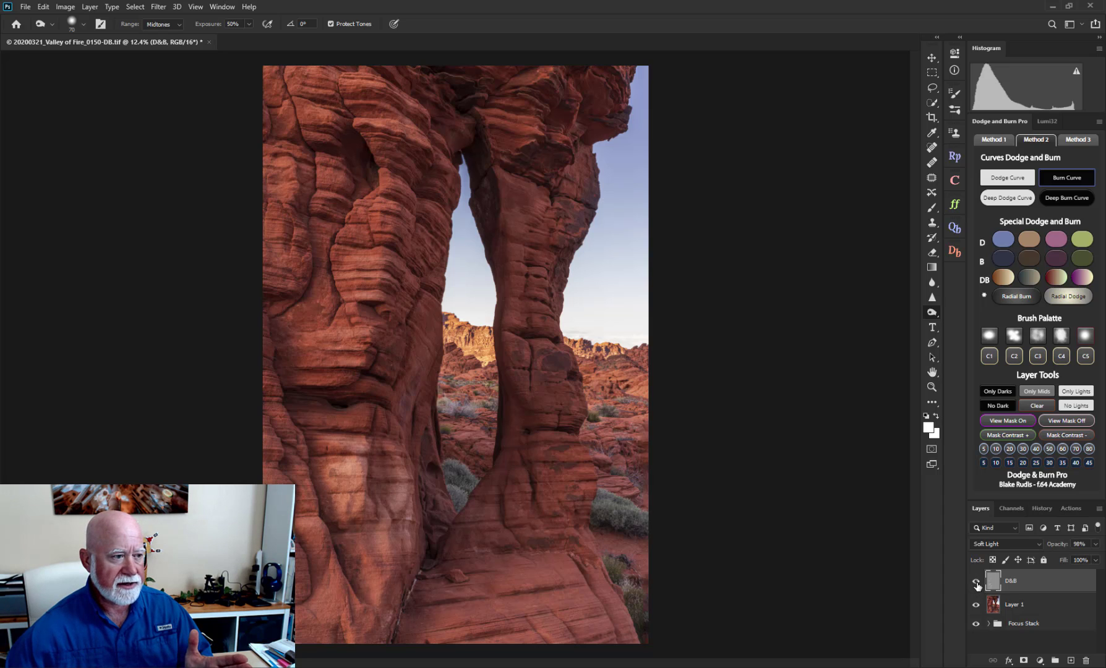
{"action": "left_click", "coordinate": [976, 585]}
{"action": "left_click", "coordinate": [976, 585]}
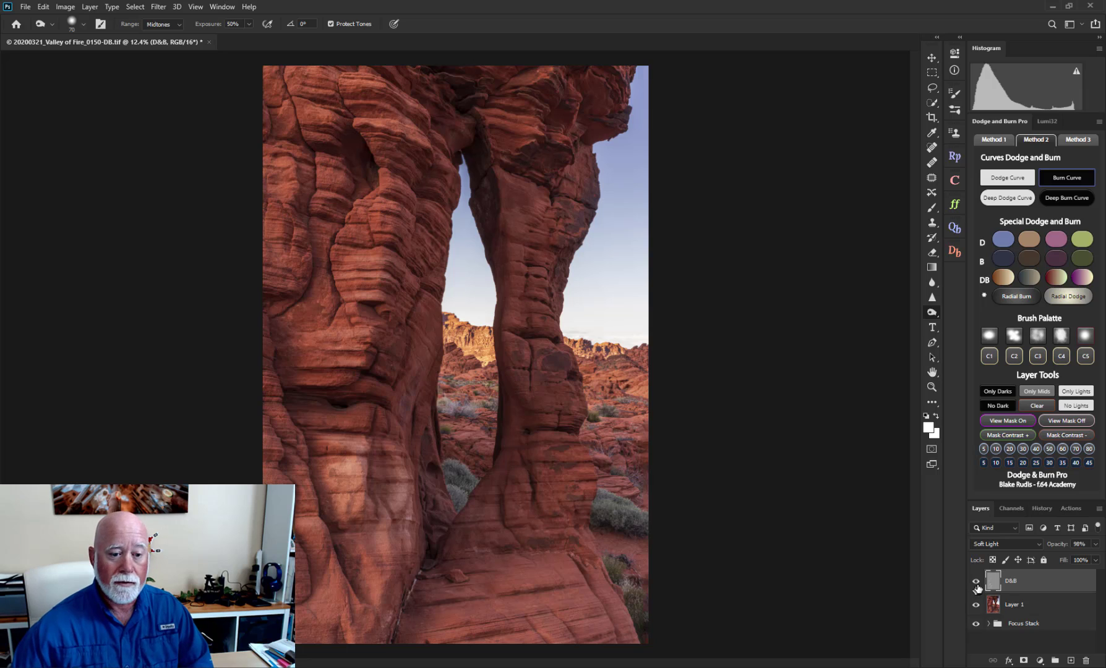
{"action": "left_click", "coordinate": [974, 582]}
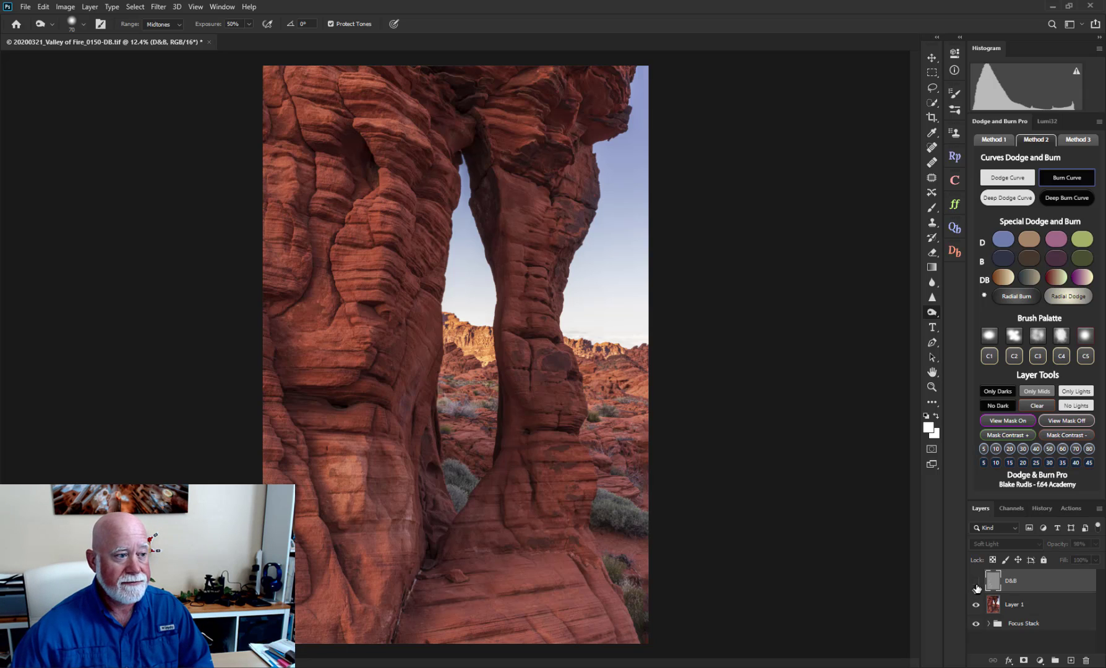
{"action": "left_click", "coordinate": [975, 583]}
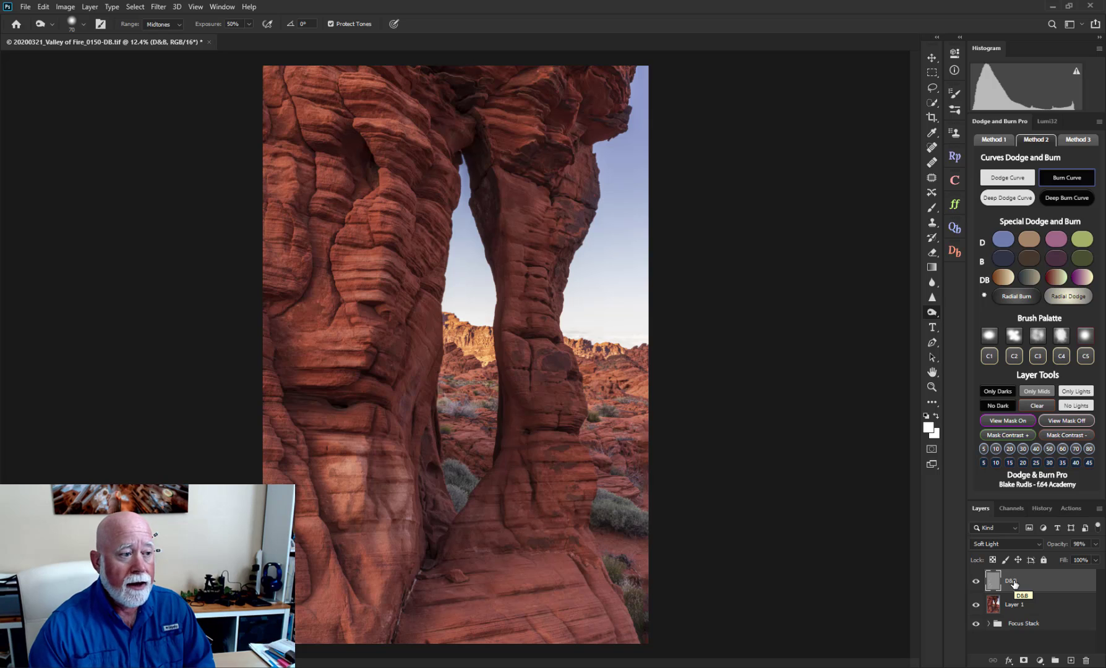
Step: Lower the D&B layer's opacity to 60%
{"action": "left_click", "coordinate": [1095, 543]}
{"action": "left_click_drag", "start_coordinate": [1096, 560], "coordinate": [1075, 553]}
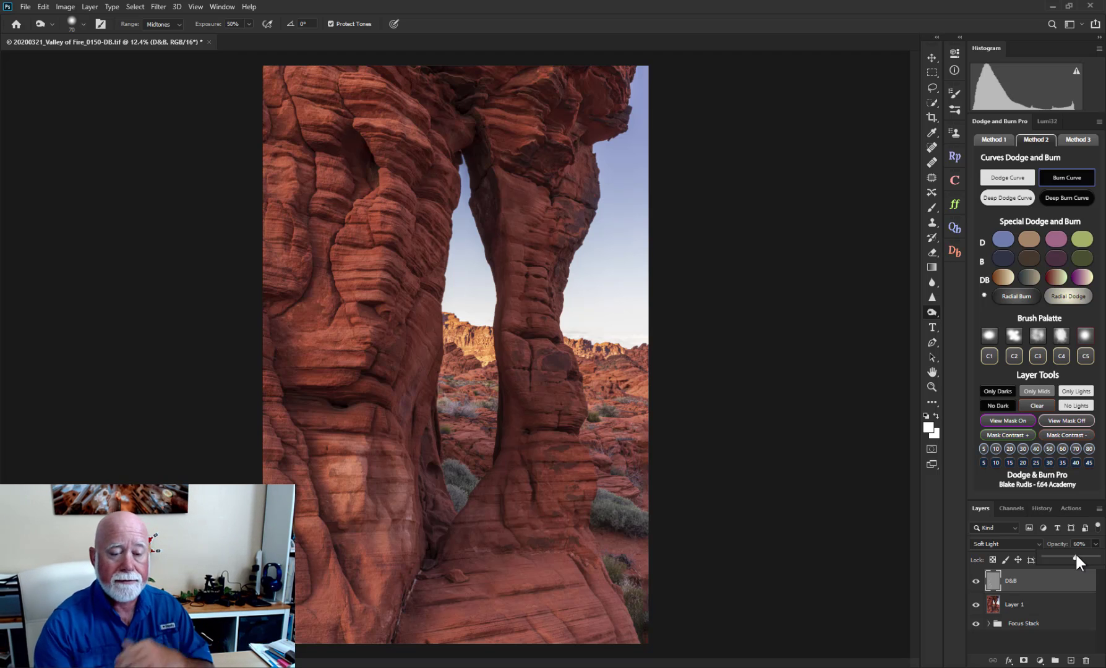
Step: Delete the D&B layer and confirm its removal
{"action": "right_click", "coordinate": [1014, 586]}
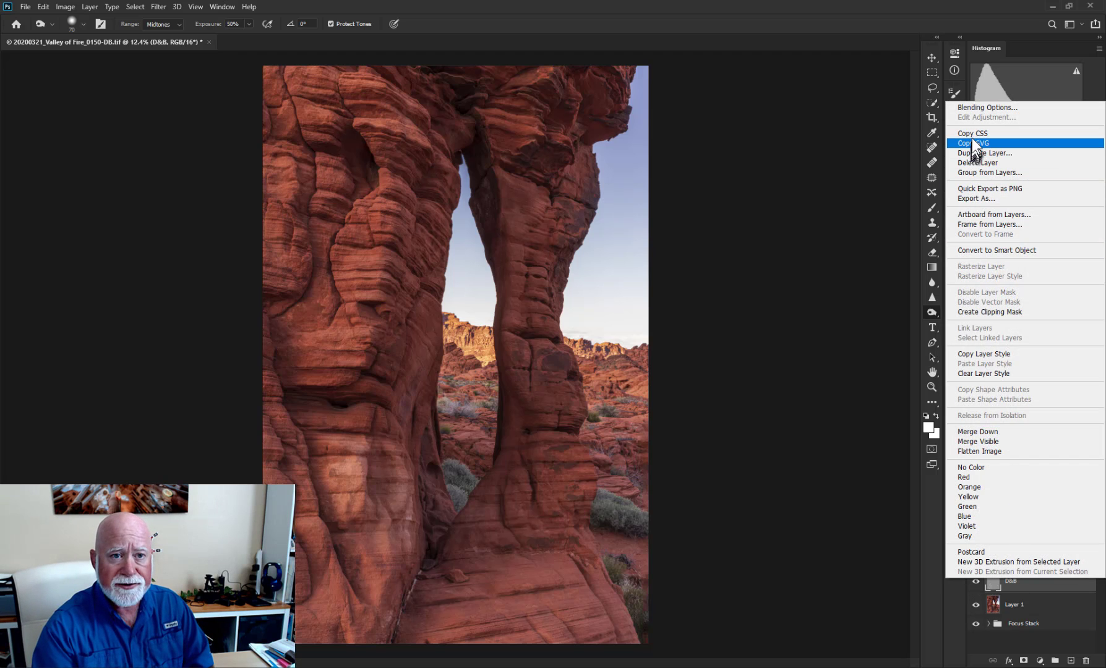
{"action": "left_click", "coordinate": [988, 162]}
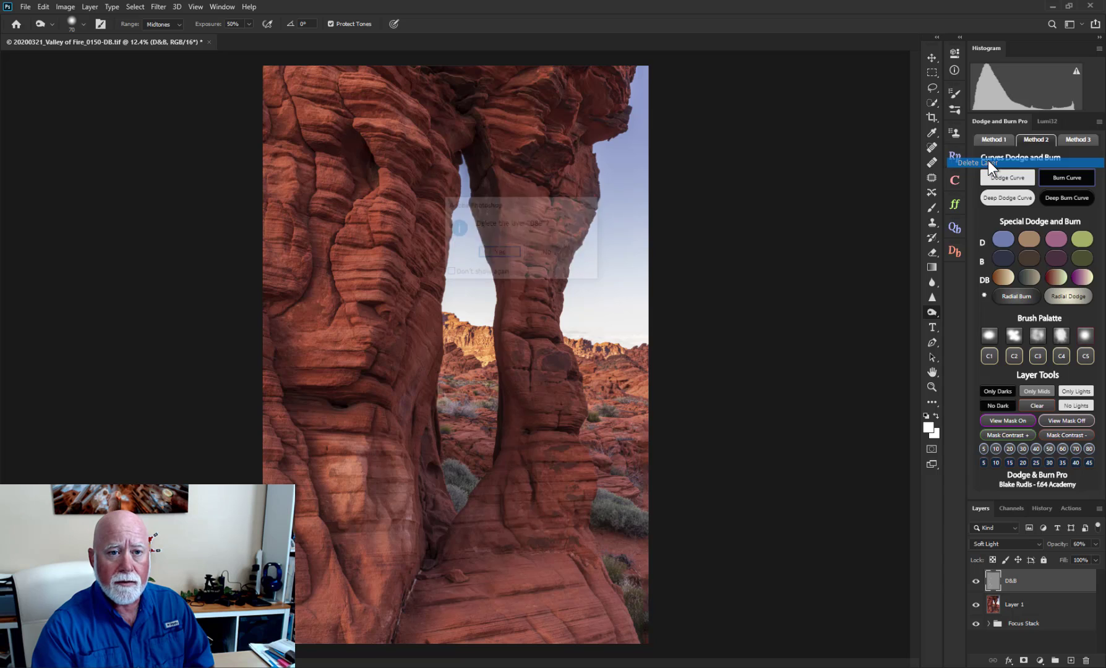
{"action": "left_click", "coordinate": [515, 252]}
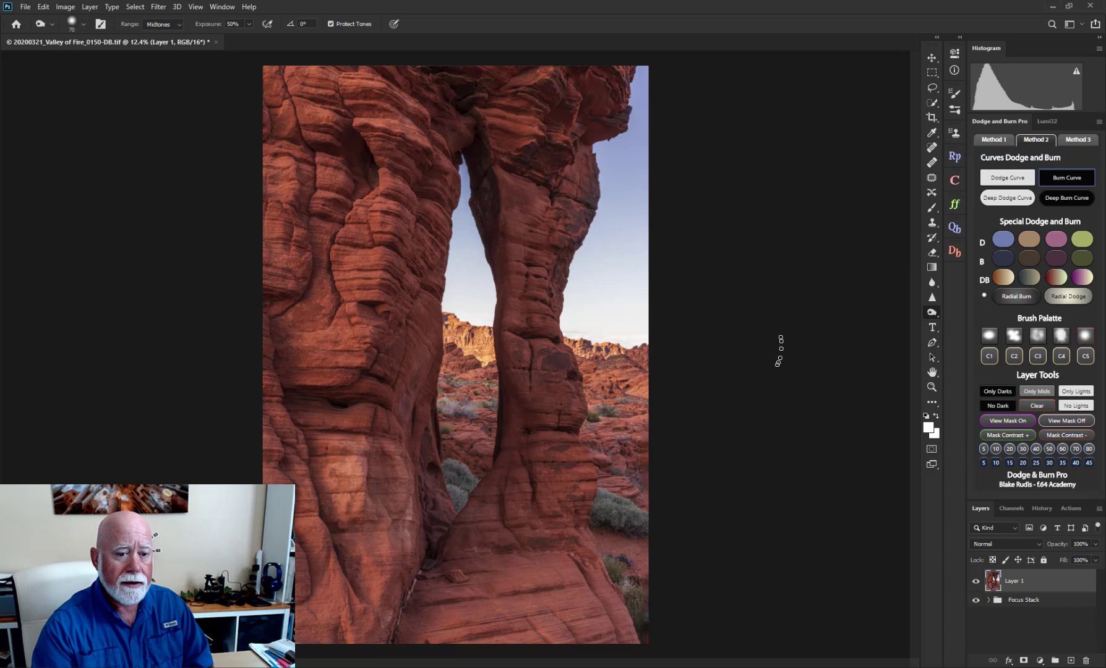